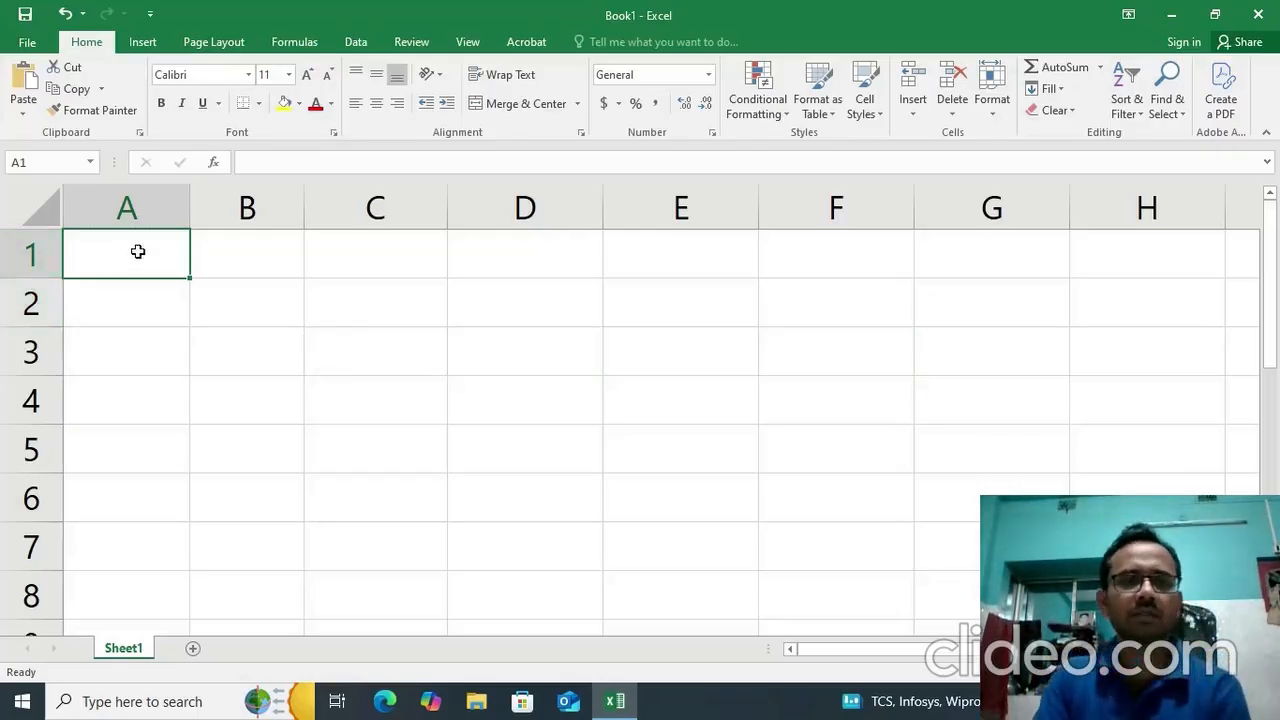
Enter the heading "Logical Function" in cell A1.
click(264, 250)
click(120, 255)
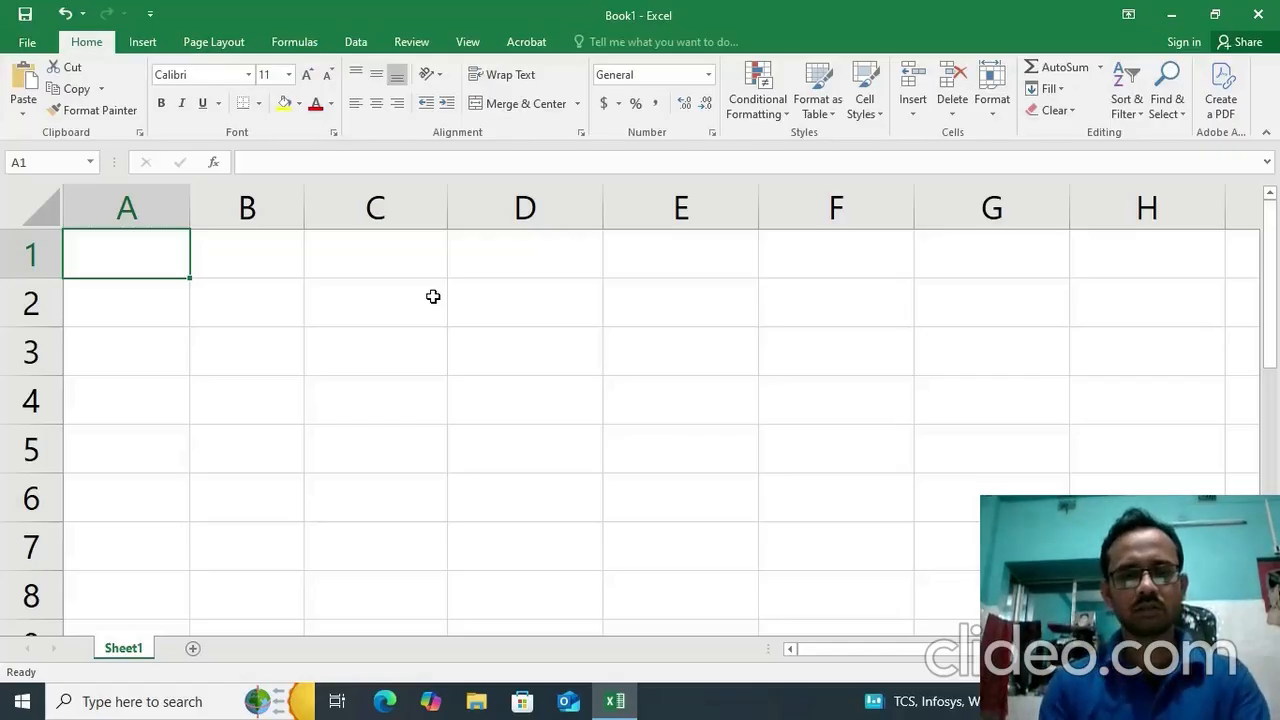
text(Lo)
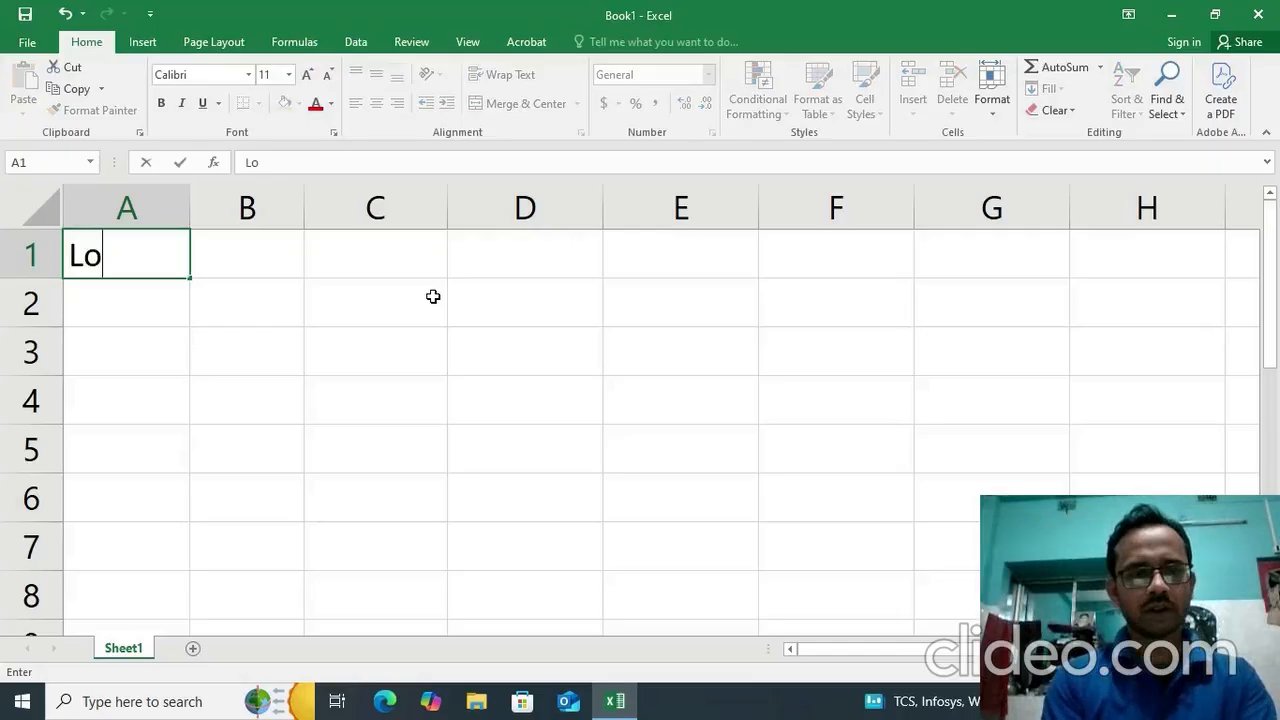
text(gica)
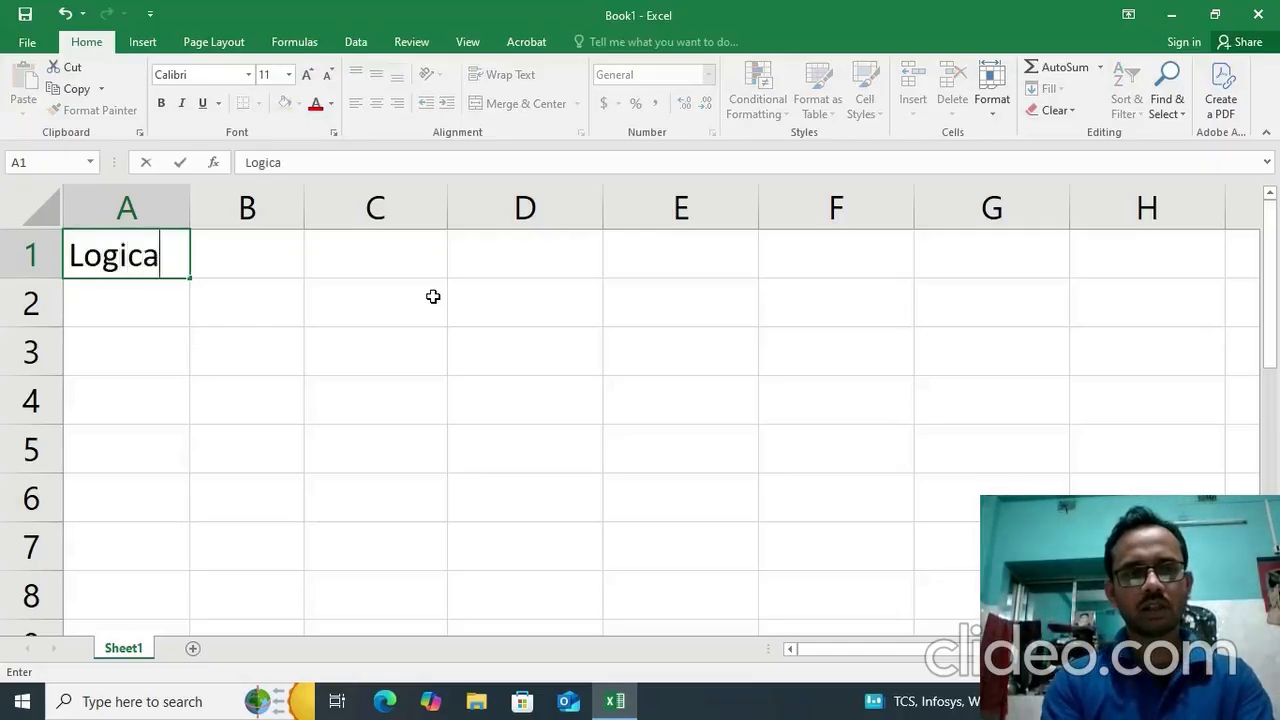
text(l Funct)
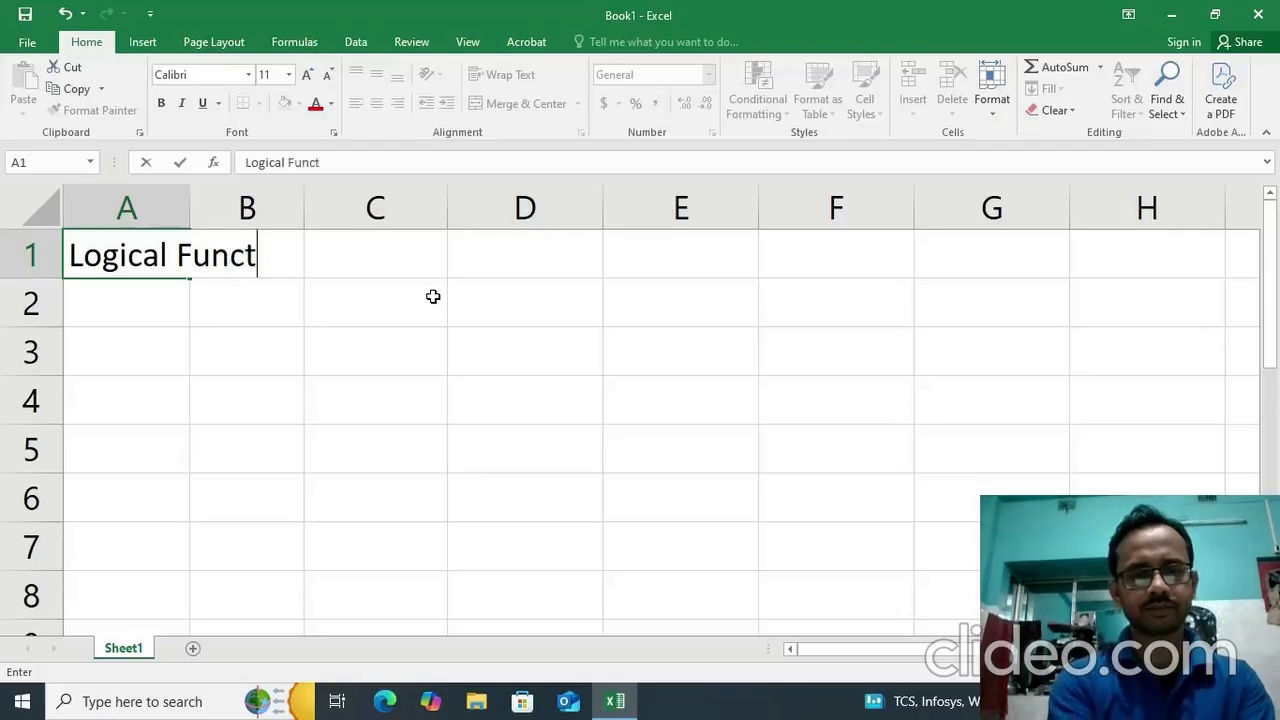
text(ion)
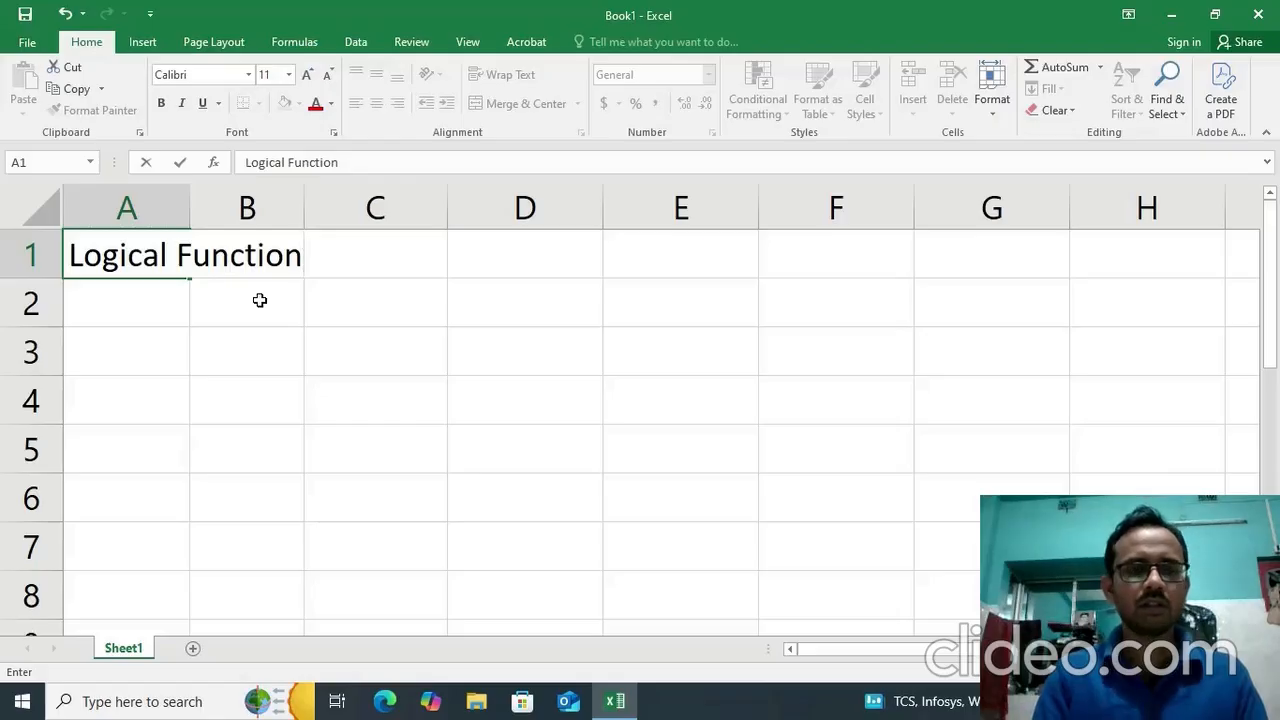
Enter the subheading "If Function" in cell B2.
click(259, 300)
text(I)
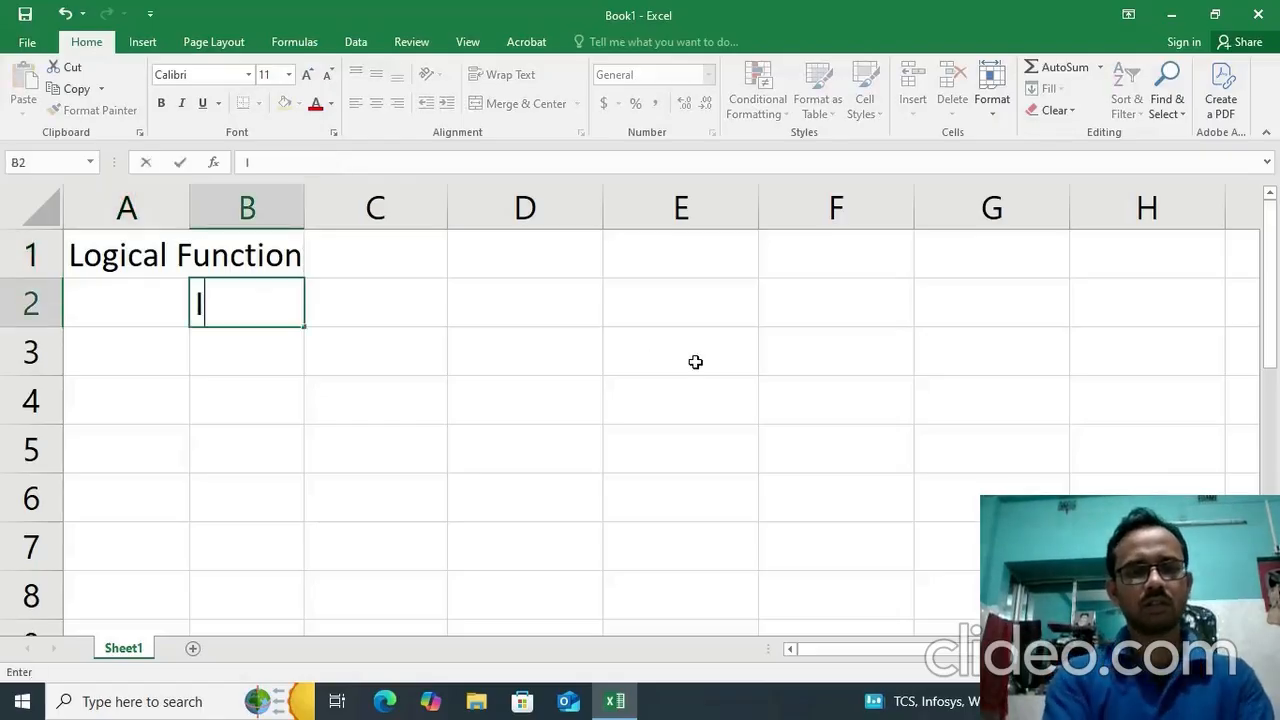
text(f Fu)
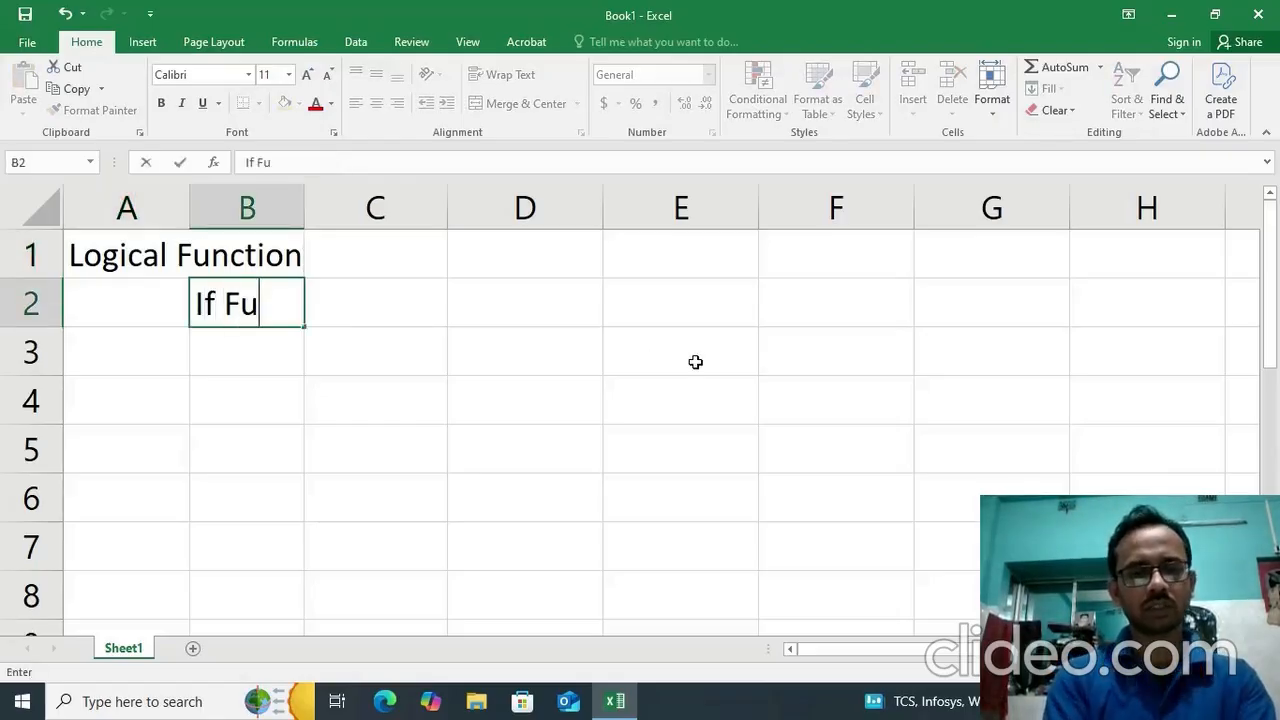
text(nct)
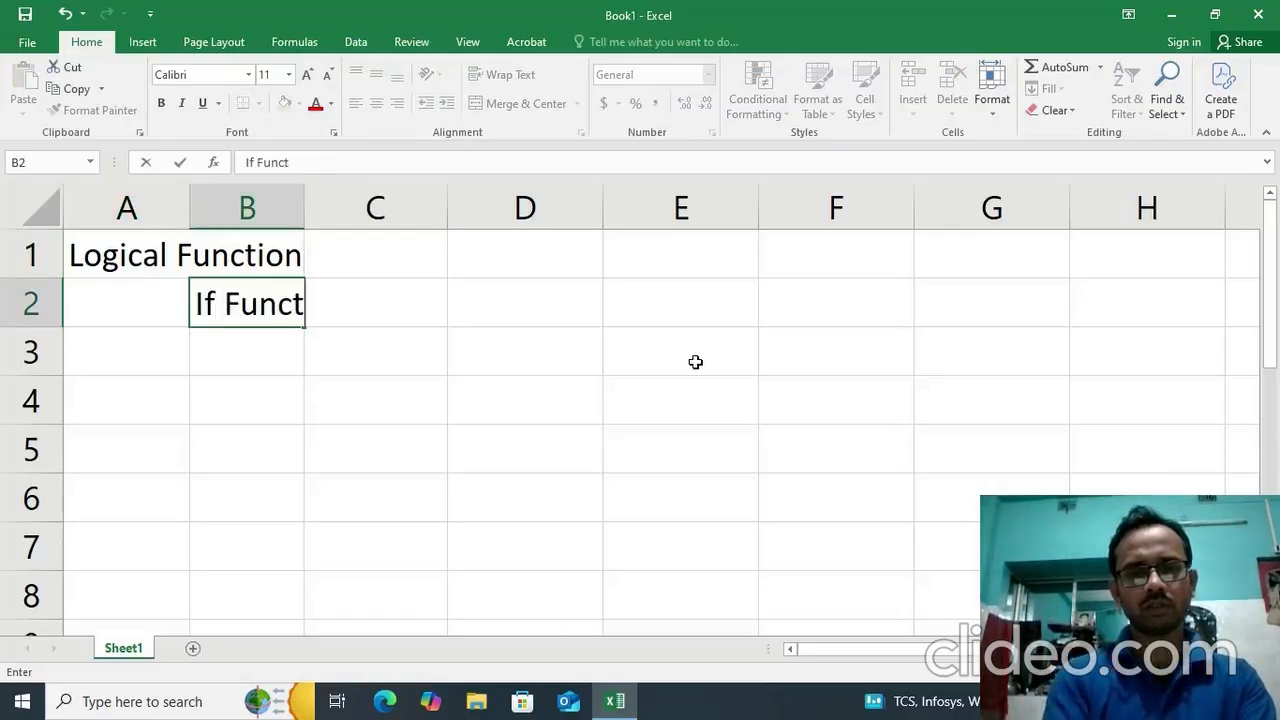
text(ion)
key(Return)
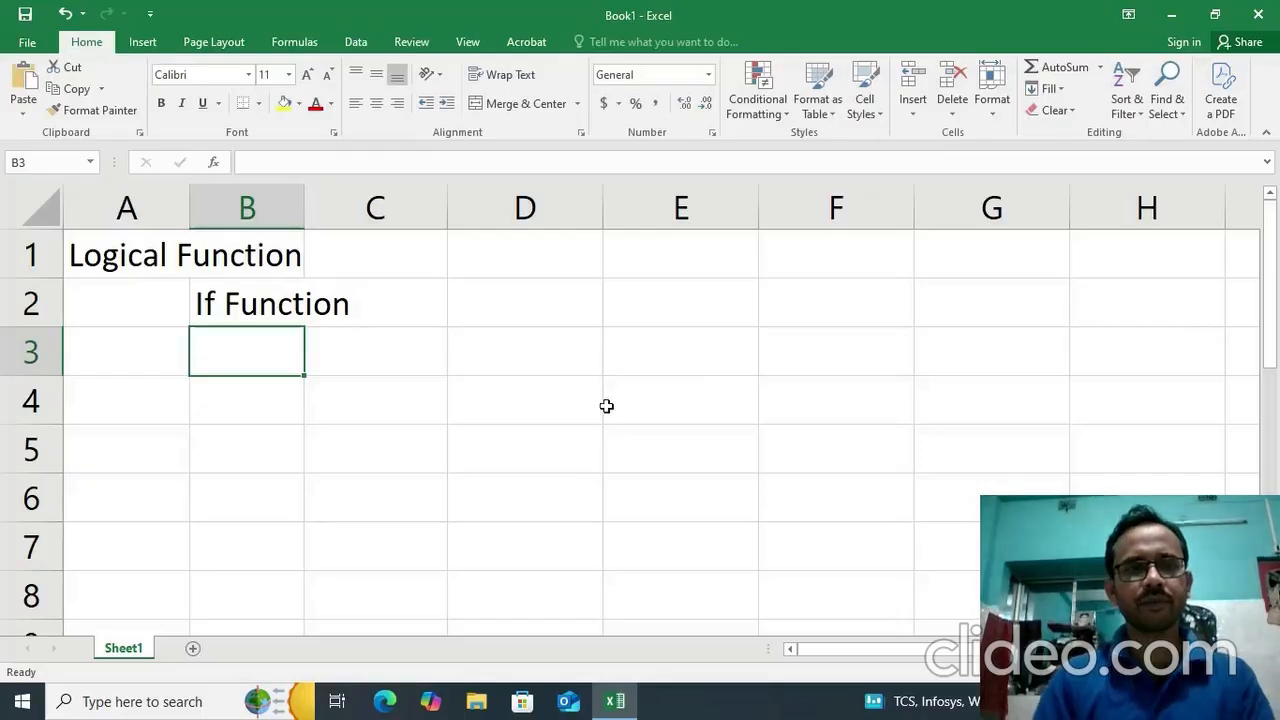
Enter the note "True , Flase Value" in cell C3.
click(374, 344)
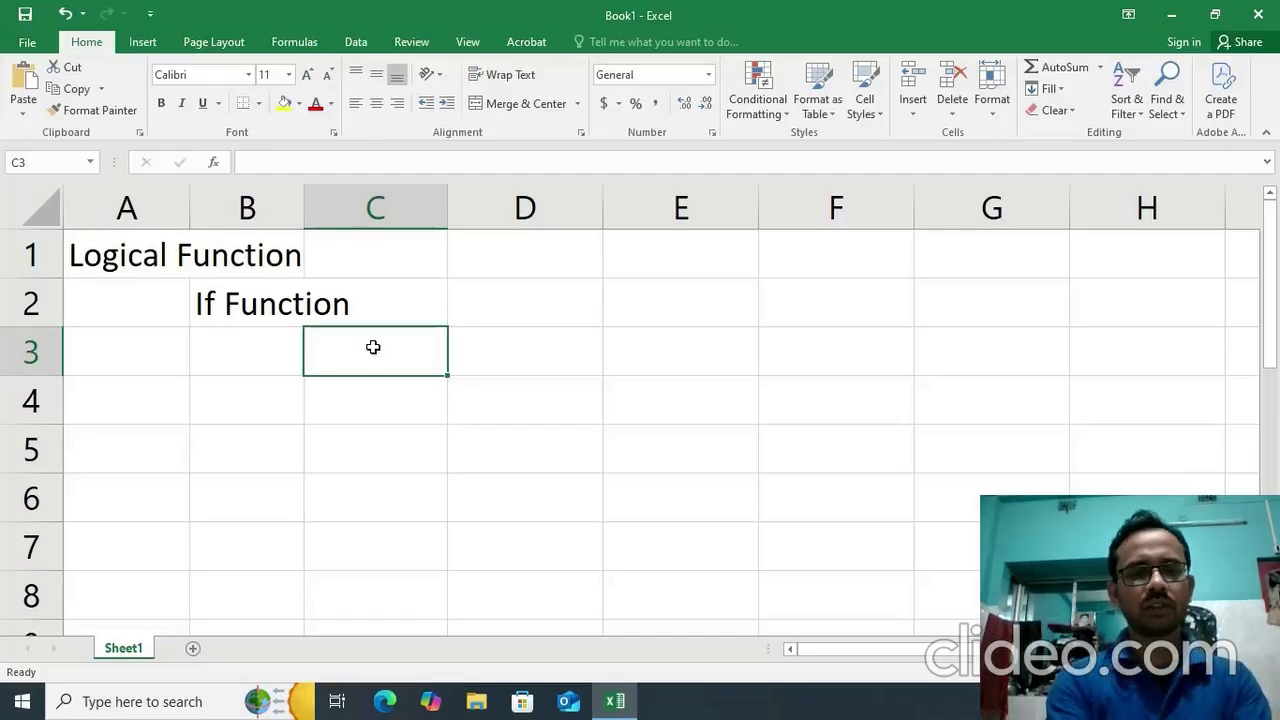
text(True)
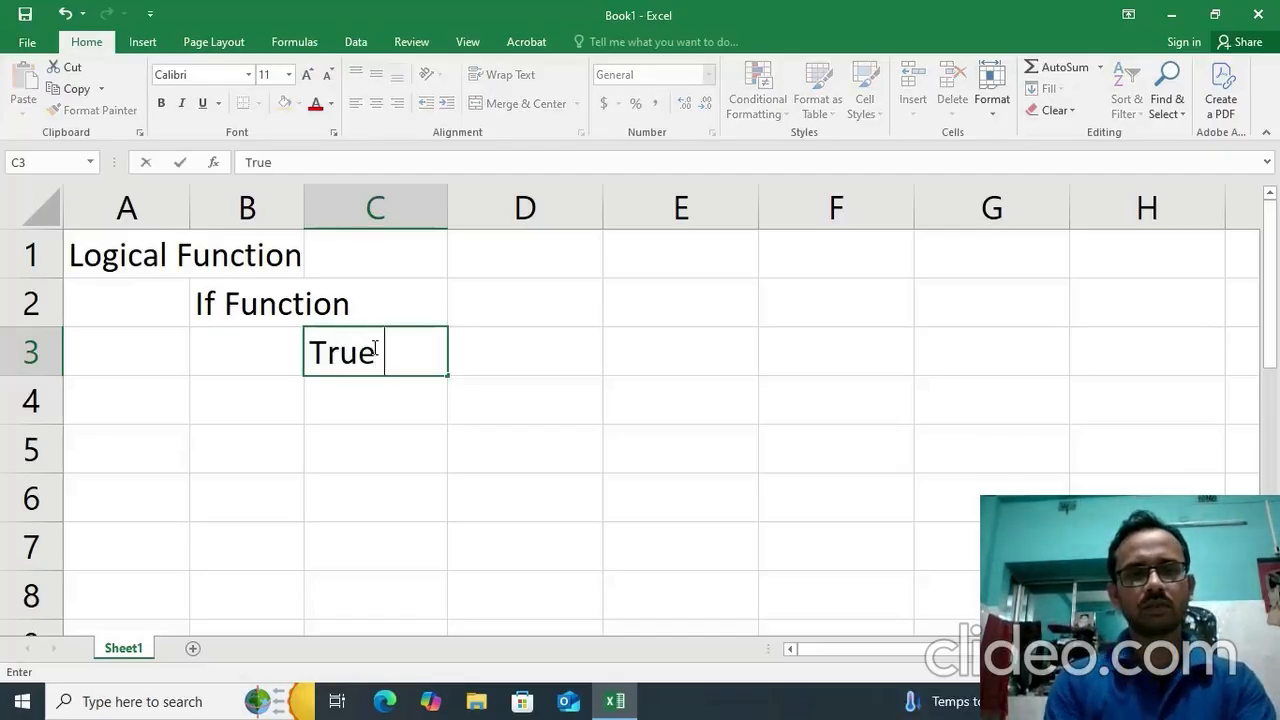
text( ,)
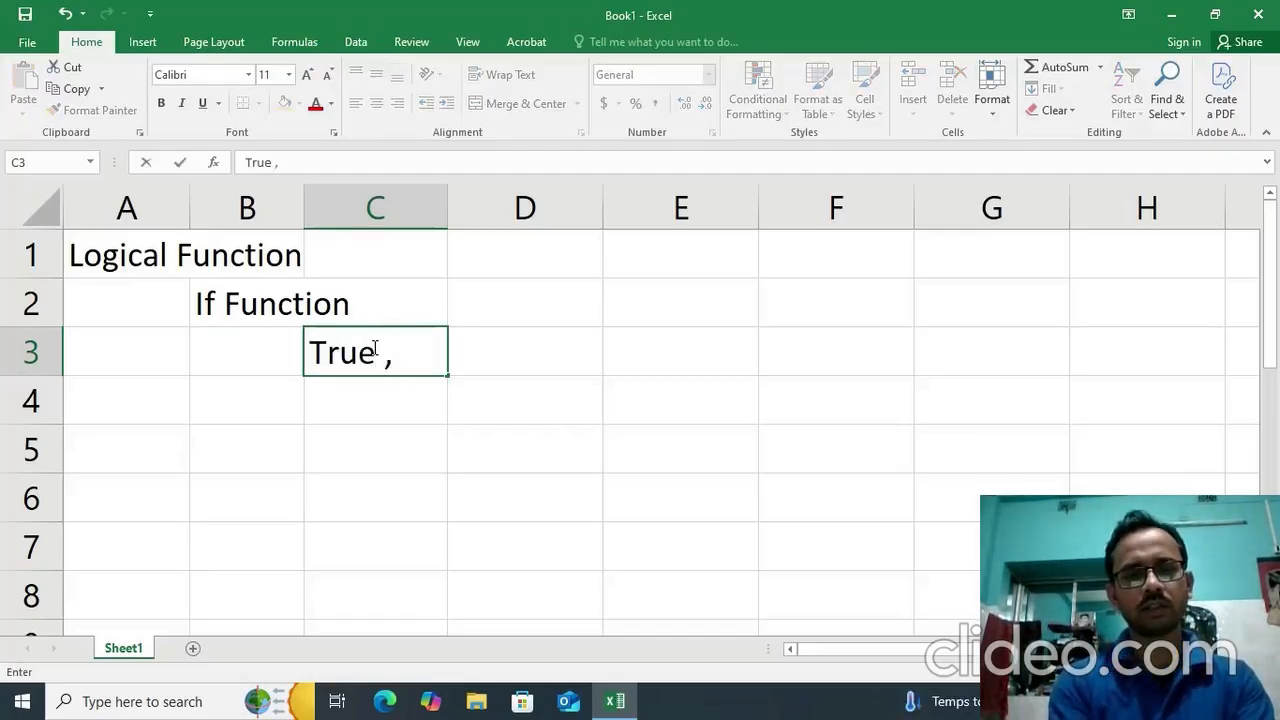
text( Flase)
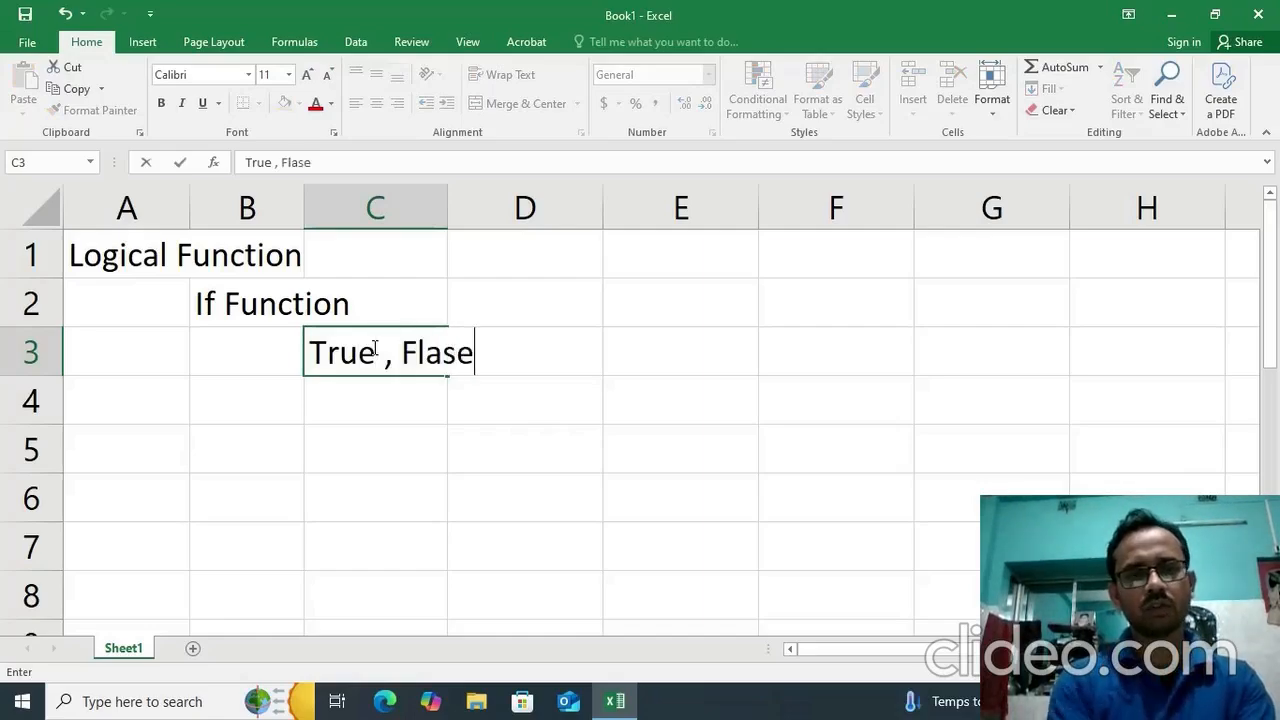
text( Value)
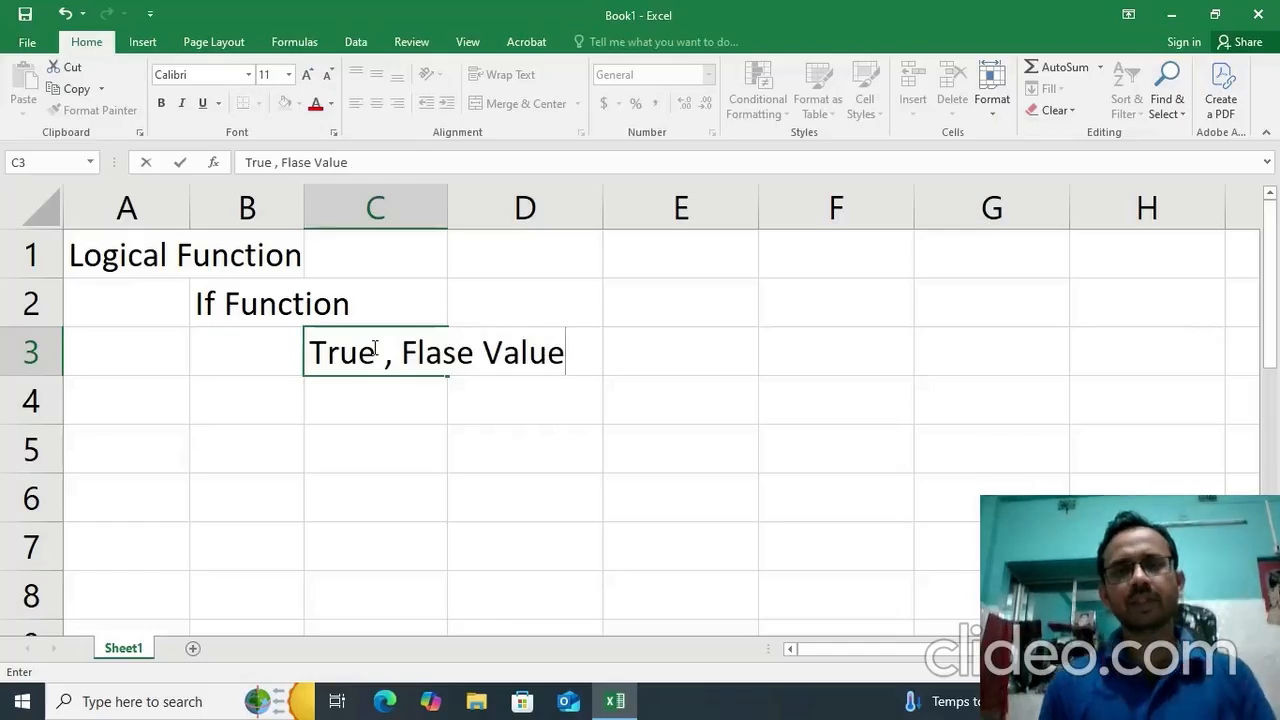
click(392, 401)
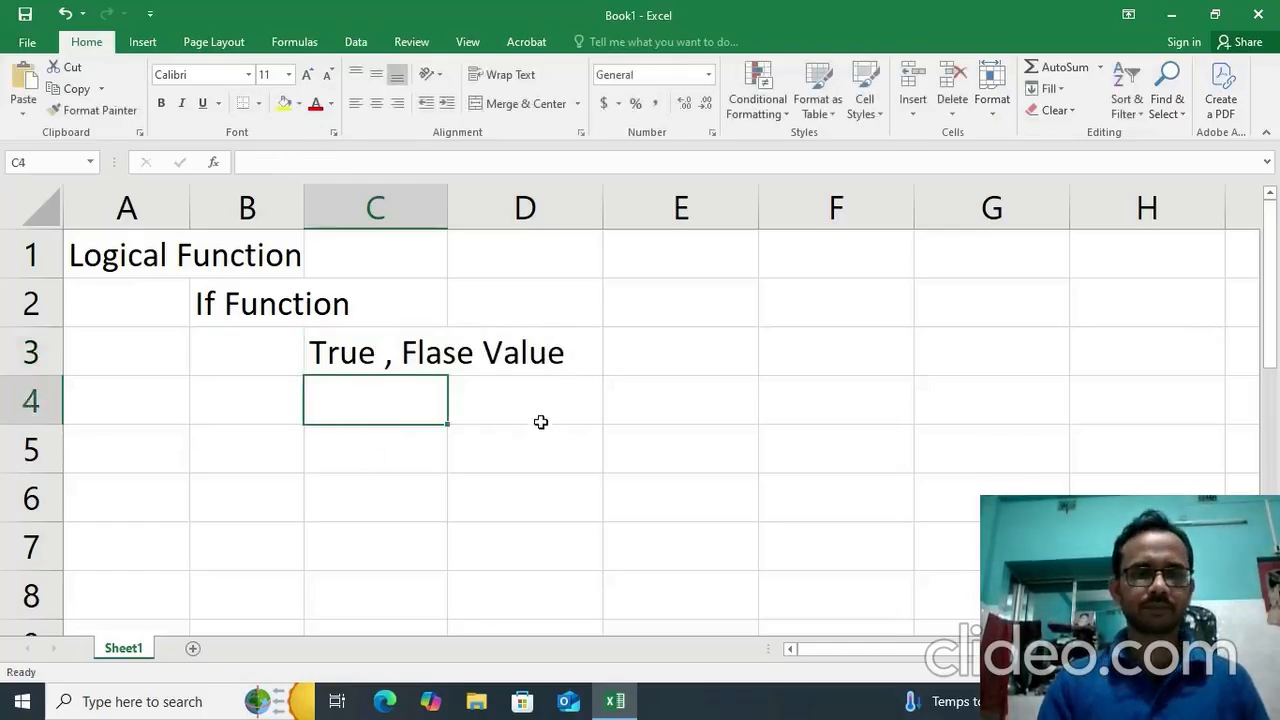
Write the IF syntax as literal text in cell D4, with a leading apostrophe: '=if(condition,"true_value","False_Value).
click(470, 405)
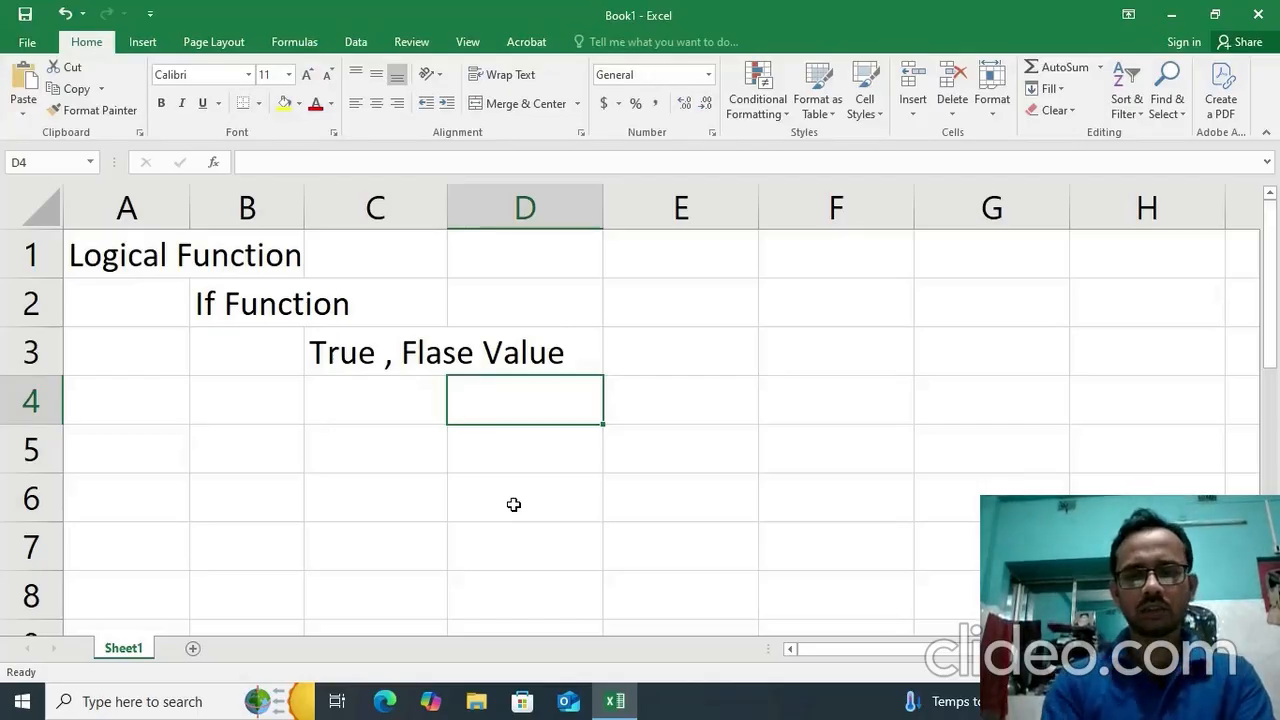
text(')
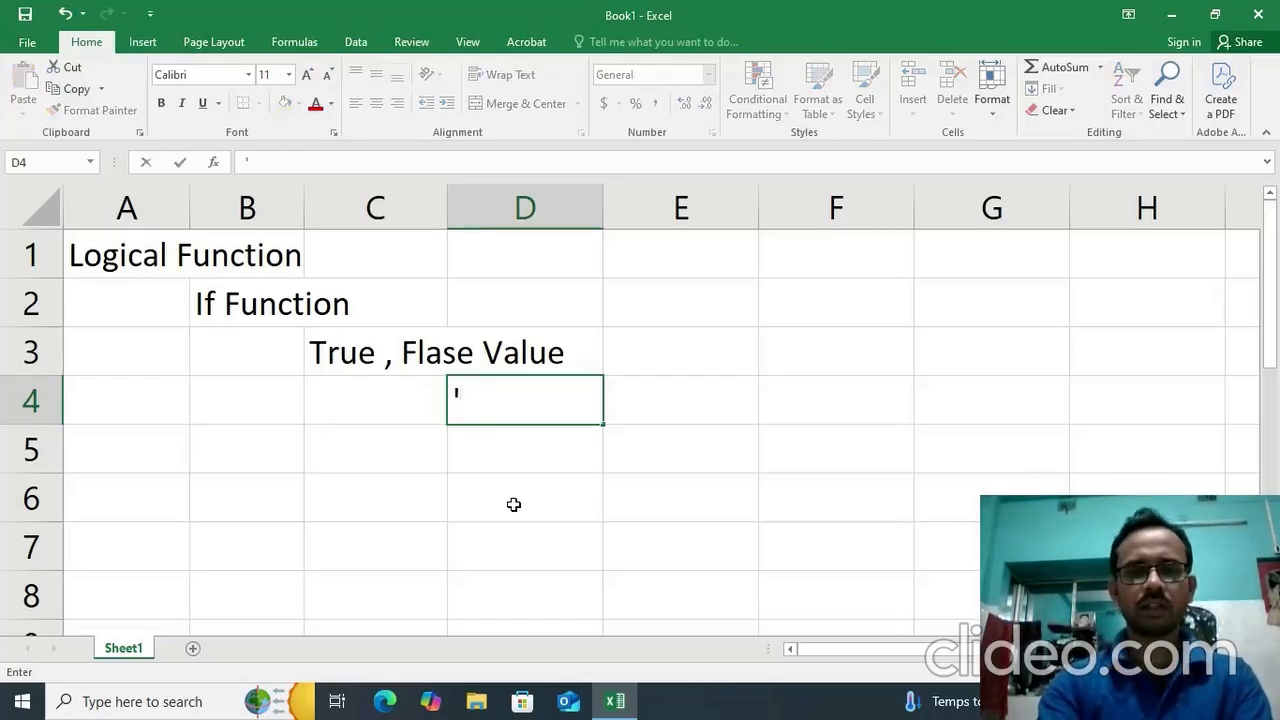
text(=)
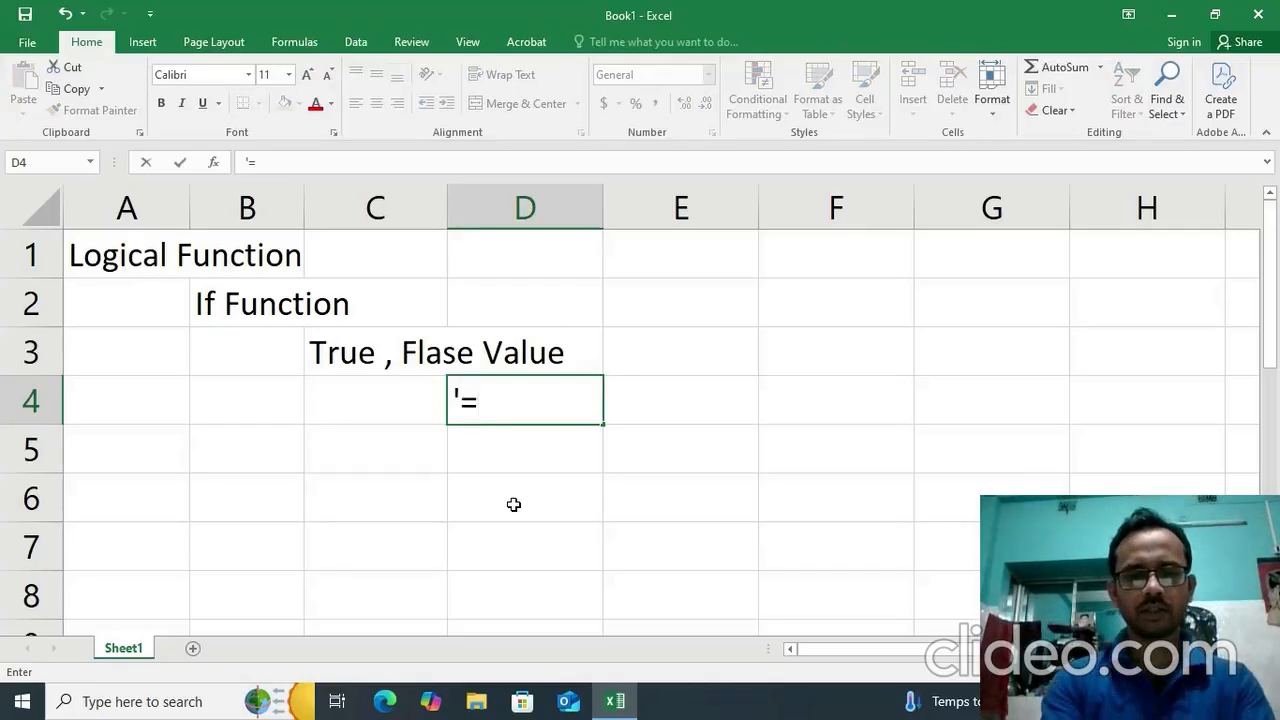
text(if()
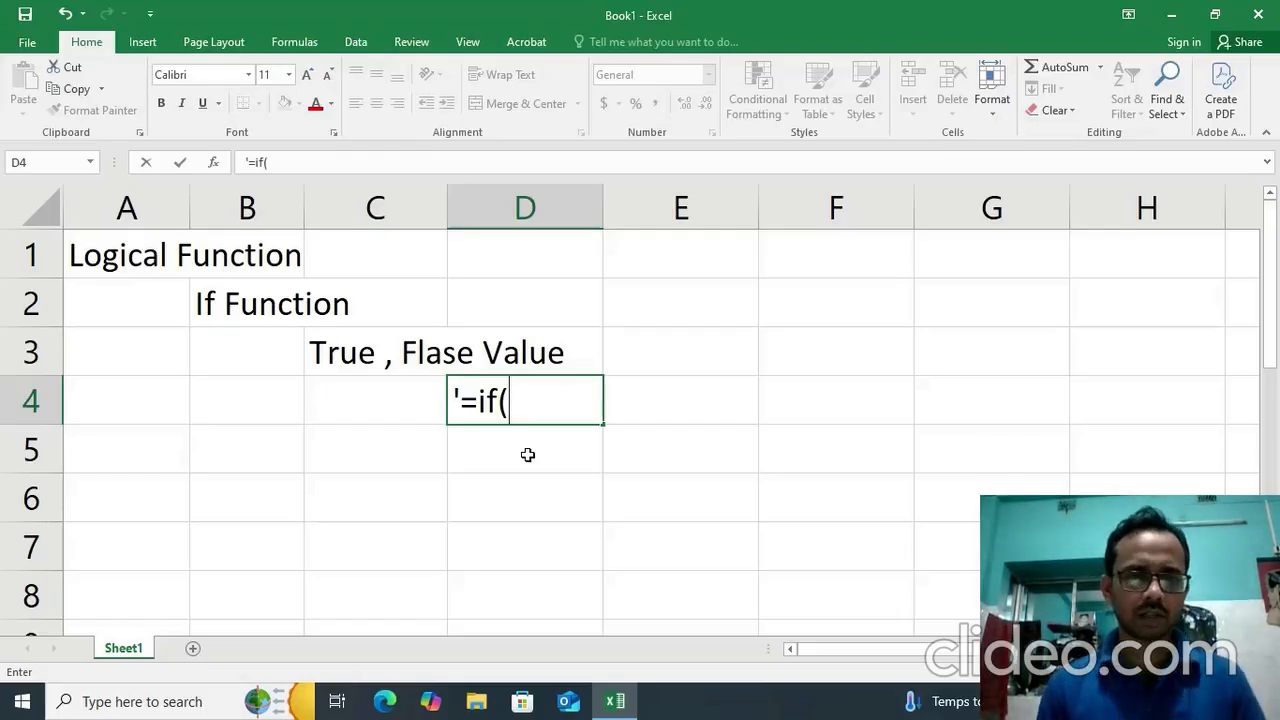
text(co)
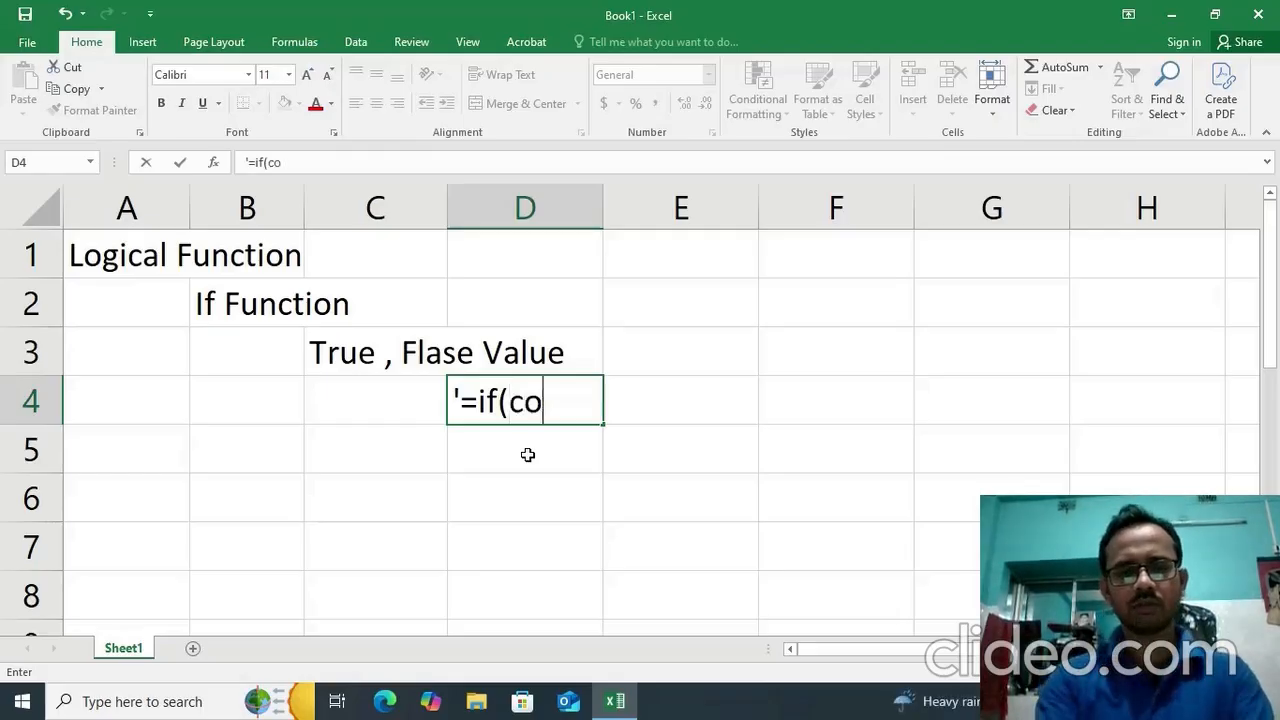
text(nditi)
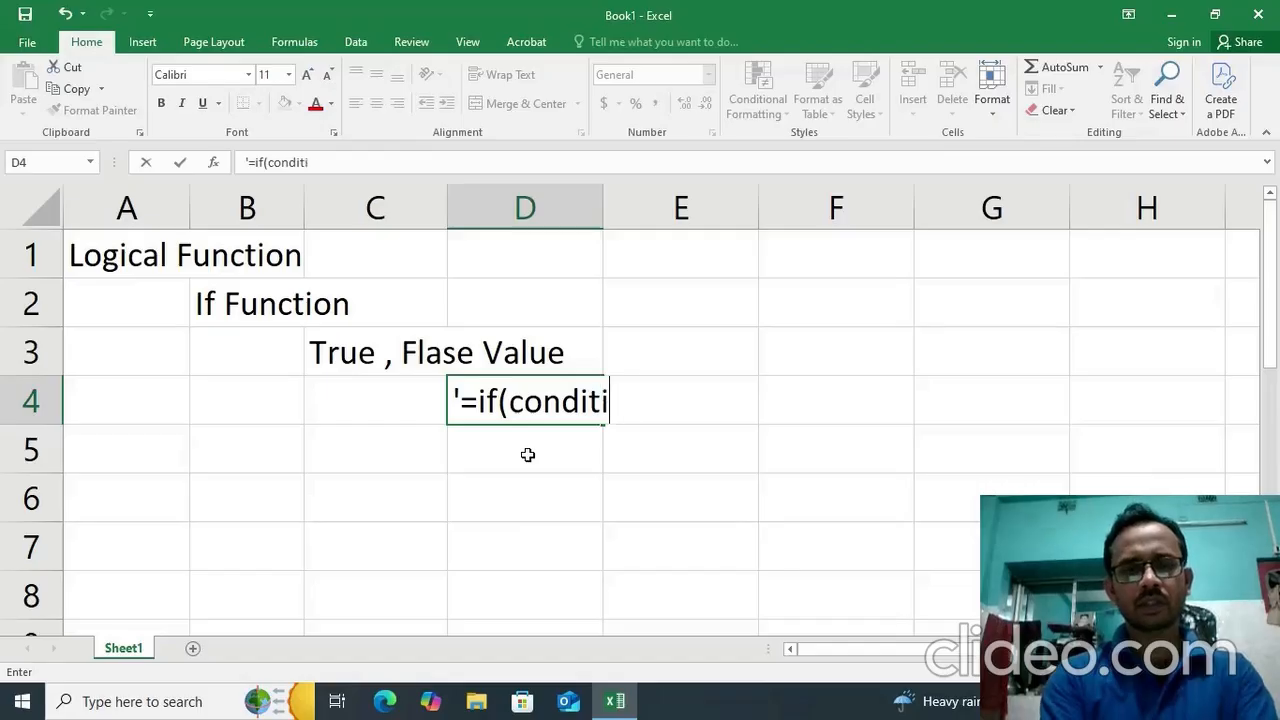
text(on)
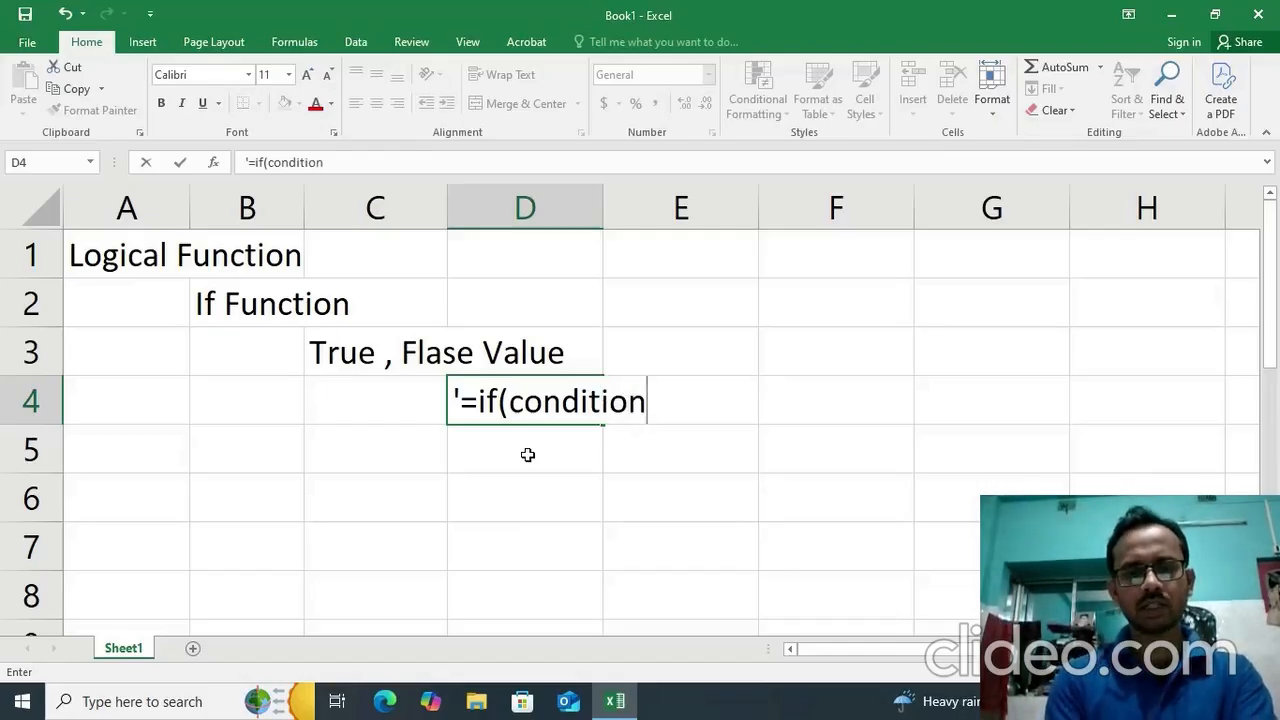
text(,"true)
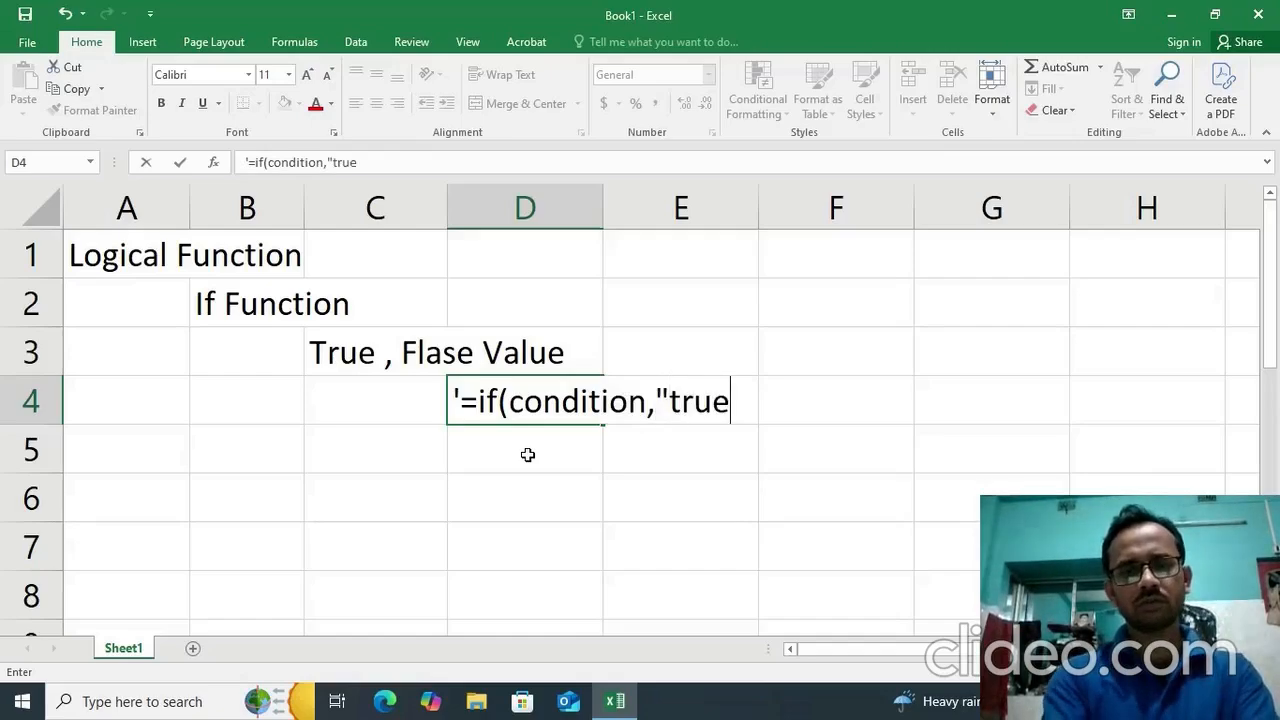
text(_va)
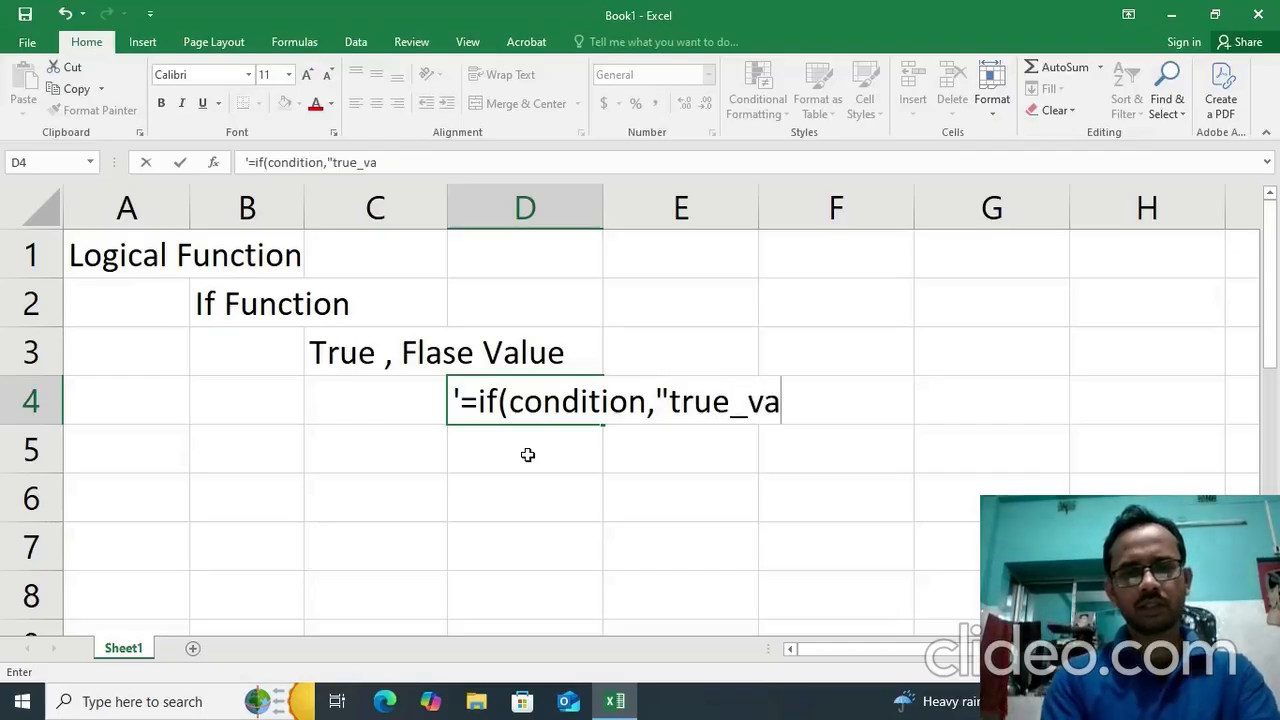
text(lue")
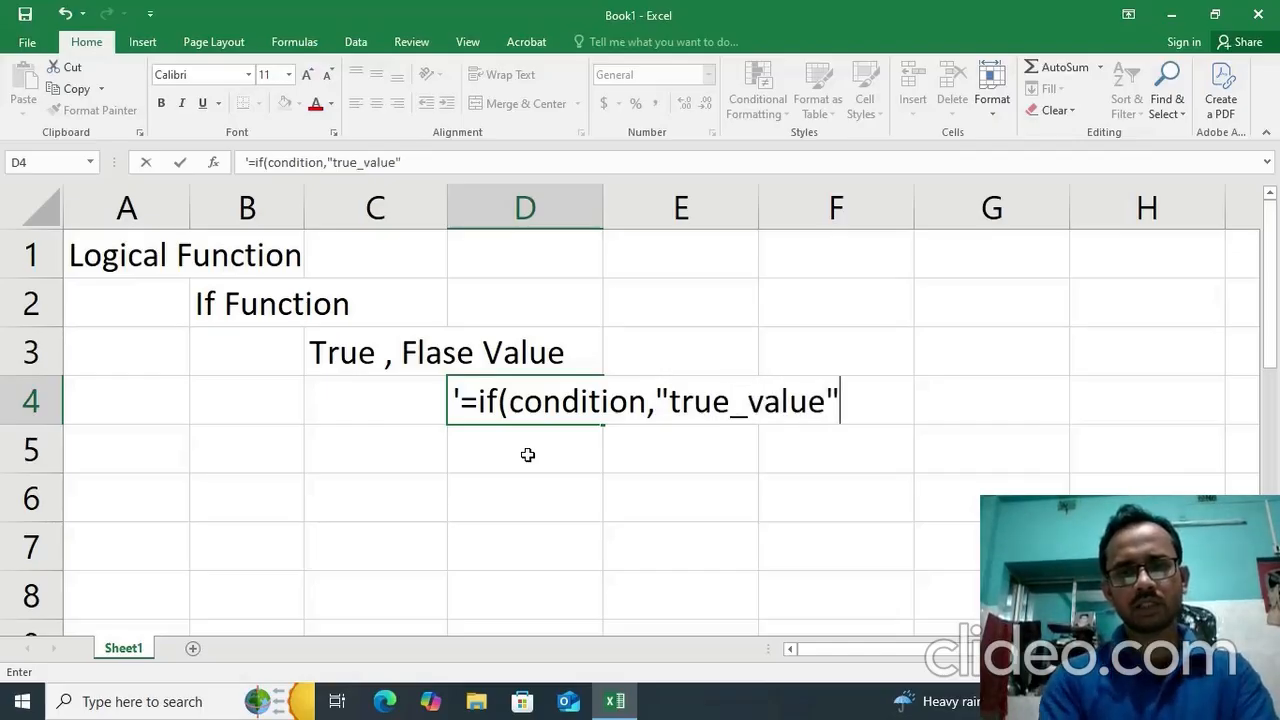
text(,")
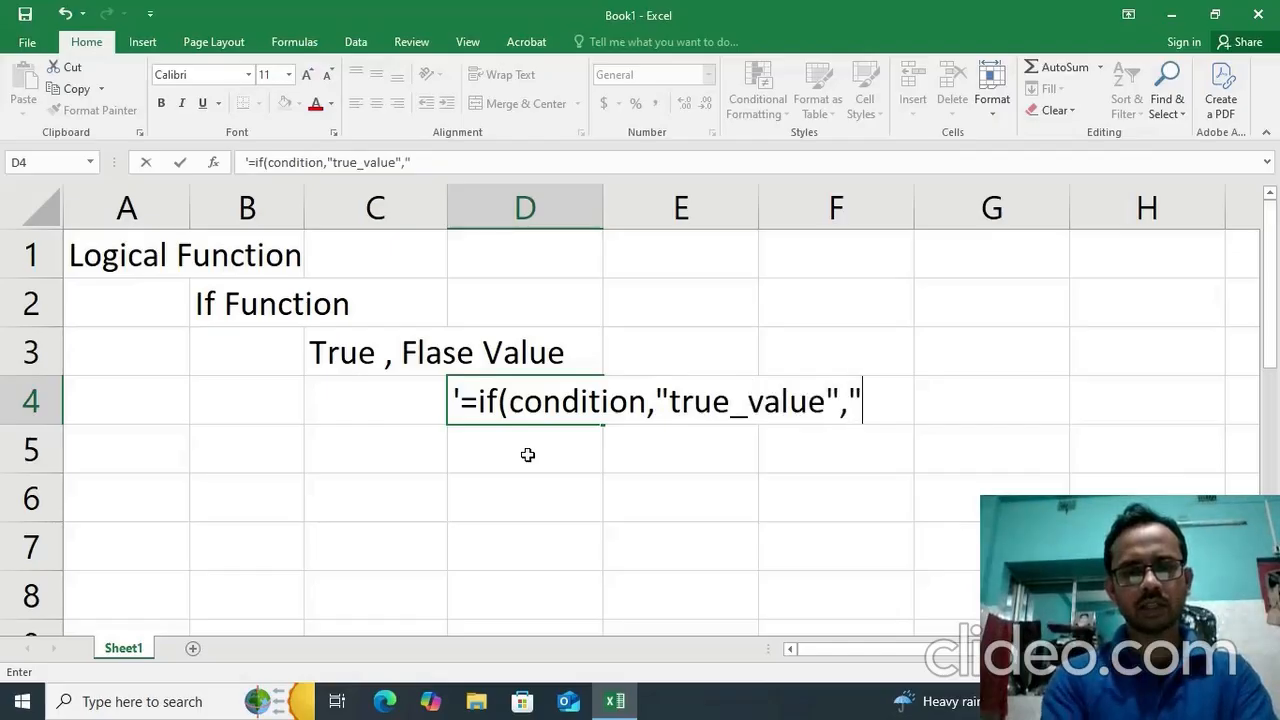
text(False)
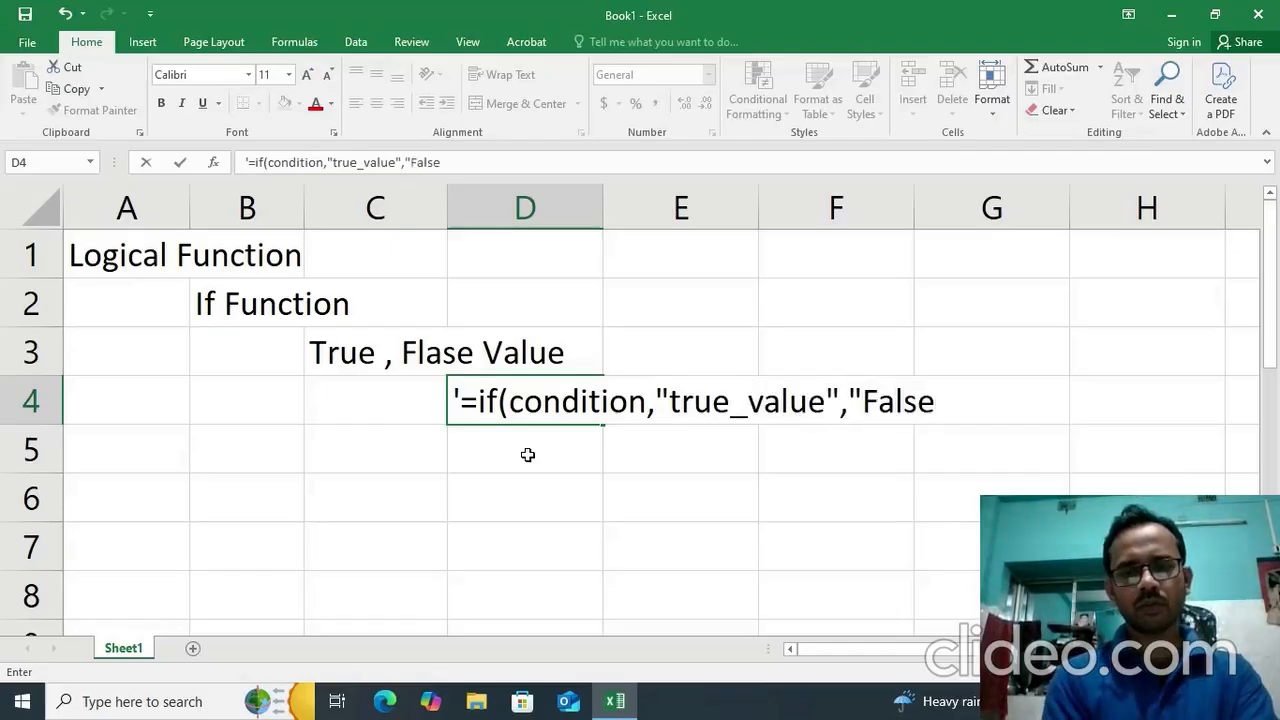
text(_Va)
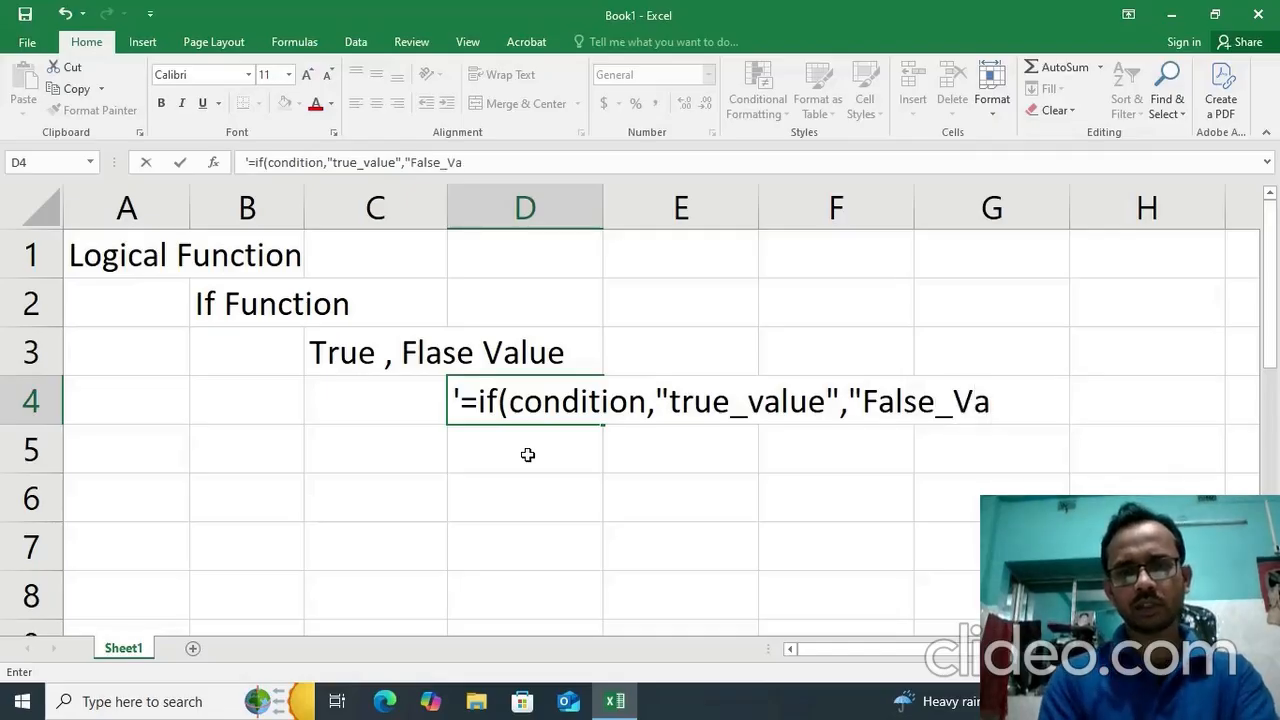
text(lue))
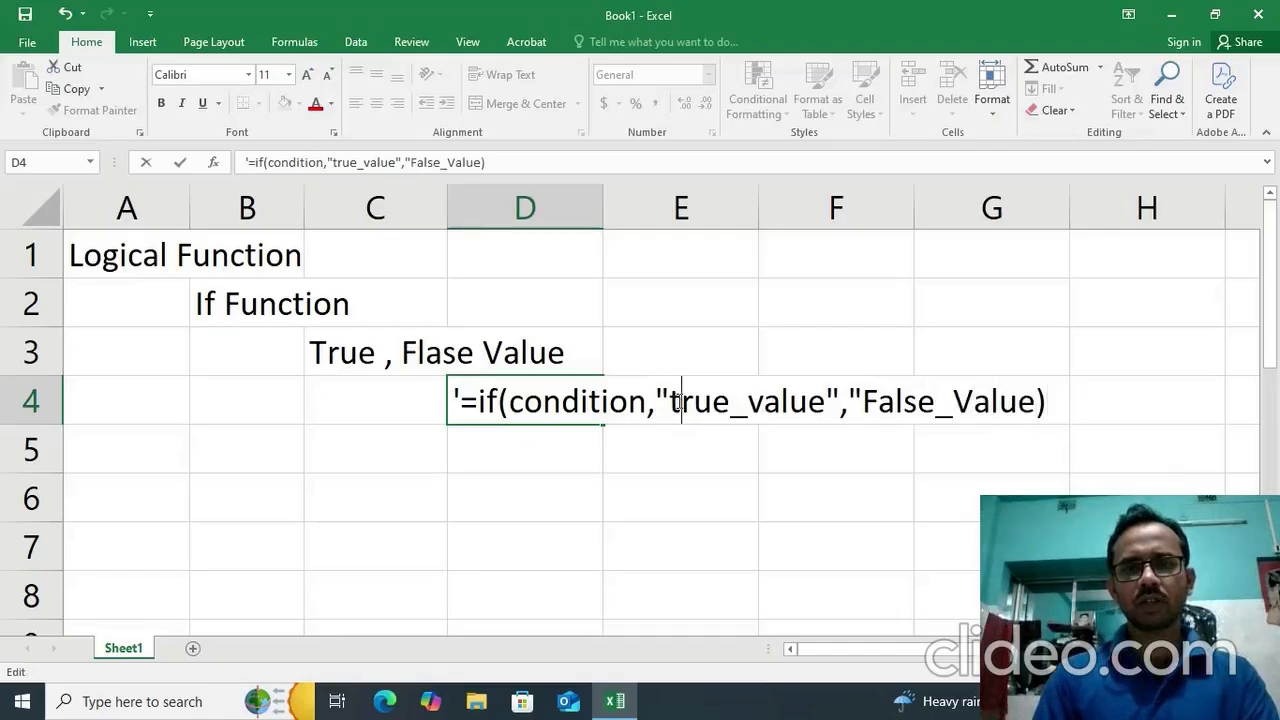
Capitalize the first letter of the true argument in D4's syntax text so it reads "True_value".
key(BackSpace)
text(T)
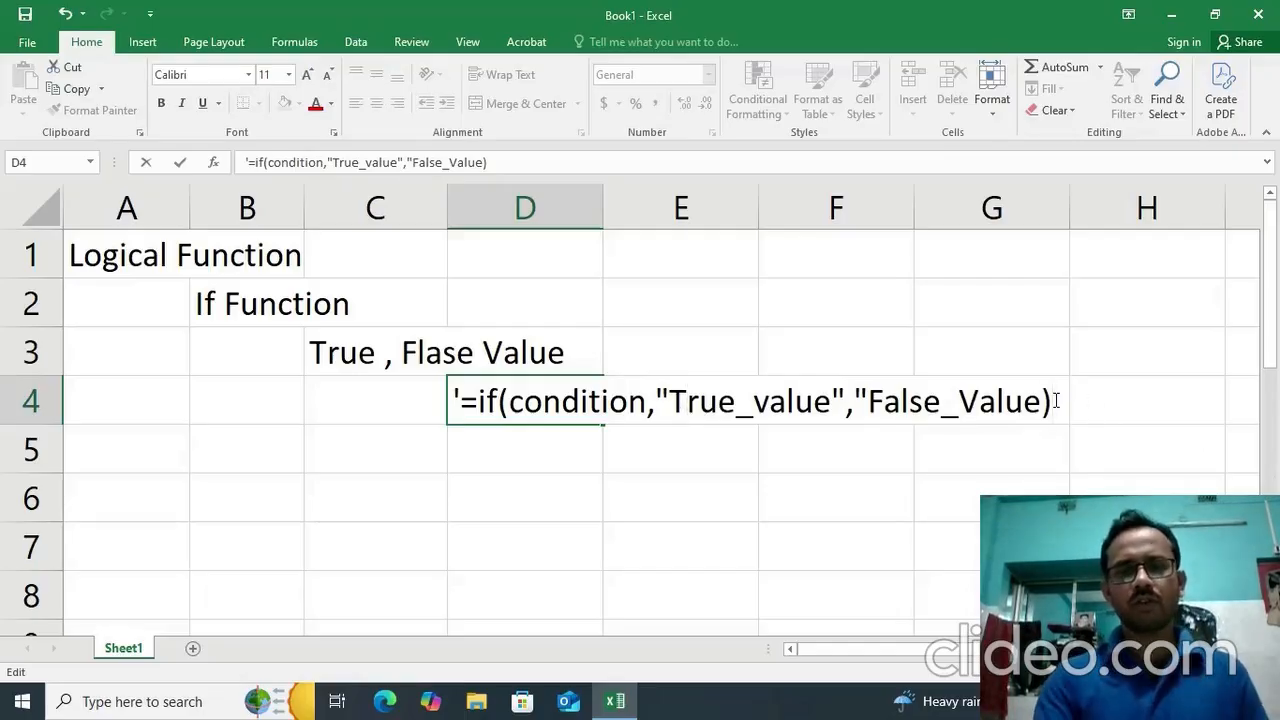
key(Return)
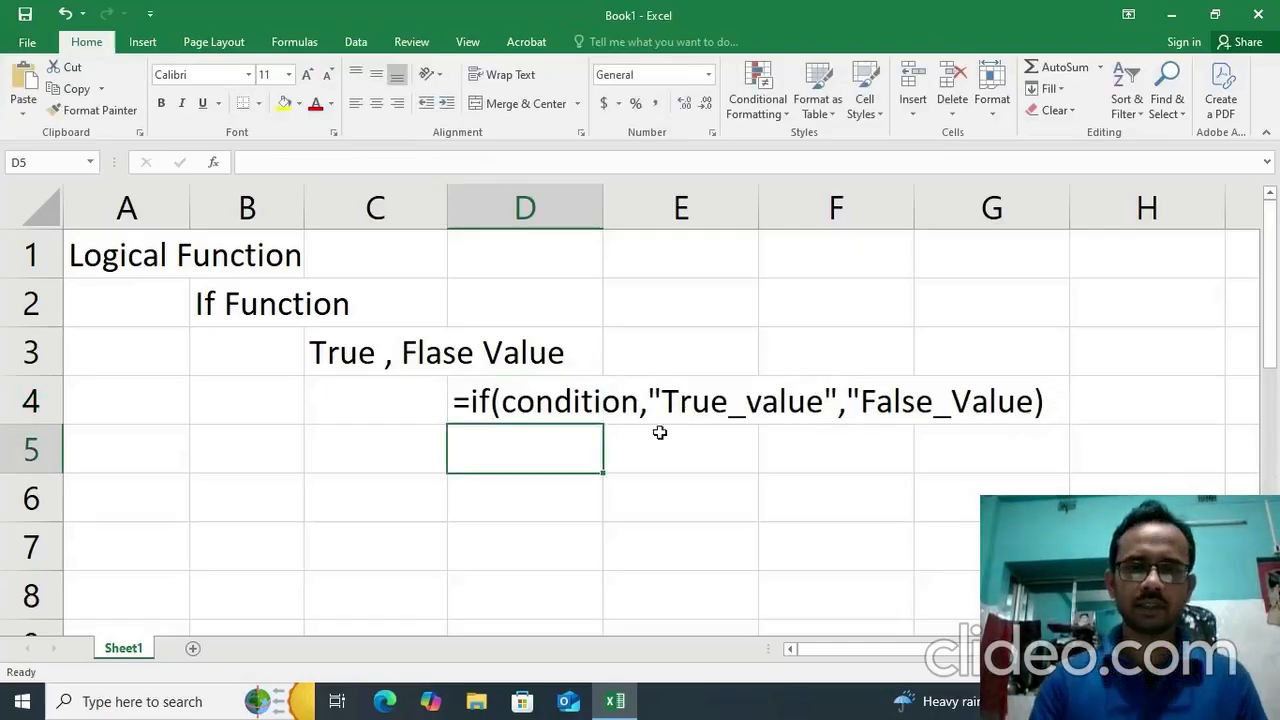
Add the missing closing quotation mark after False_Value in the IF syntax text in cell D4.
click(533, 408)
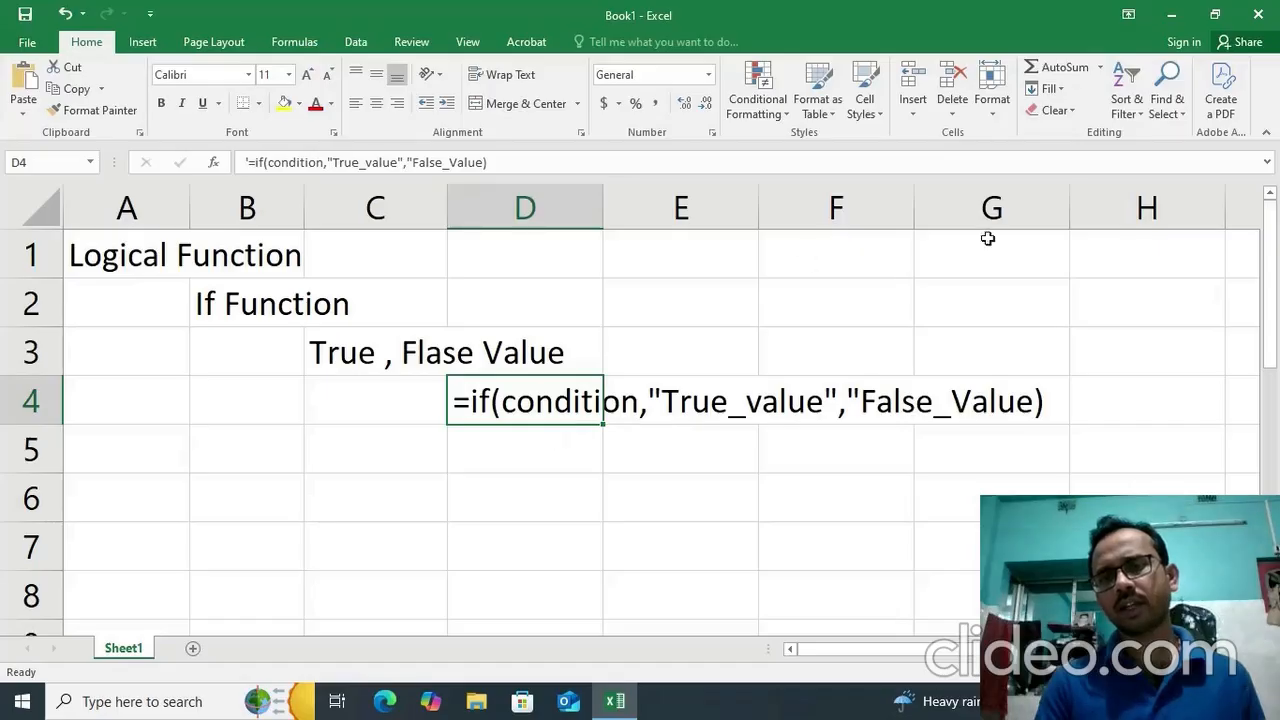
double_click(481, 396)
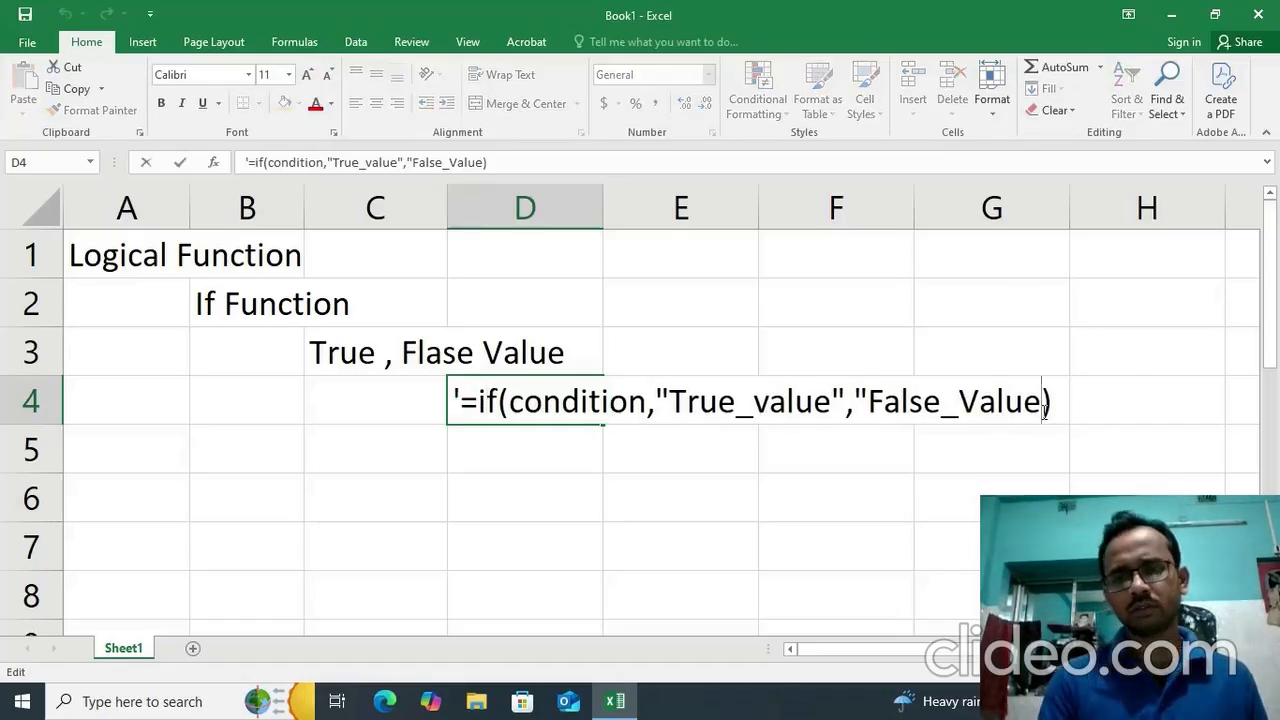
text(")
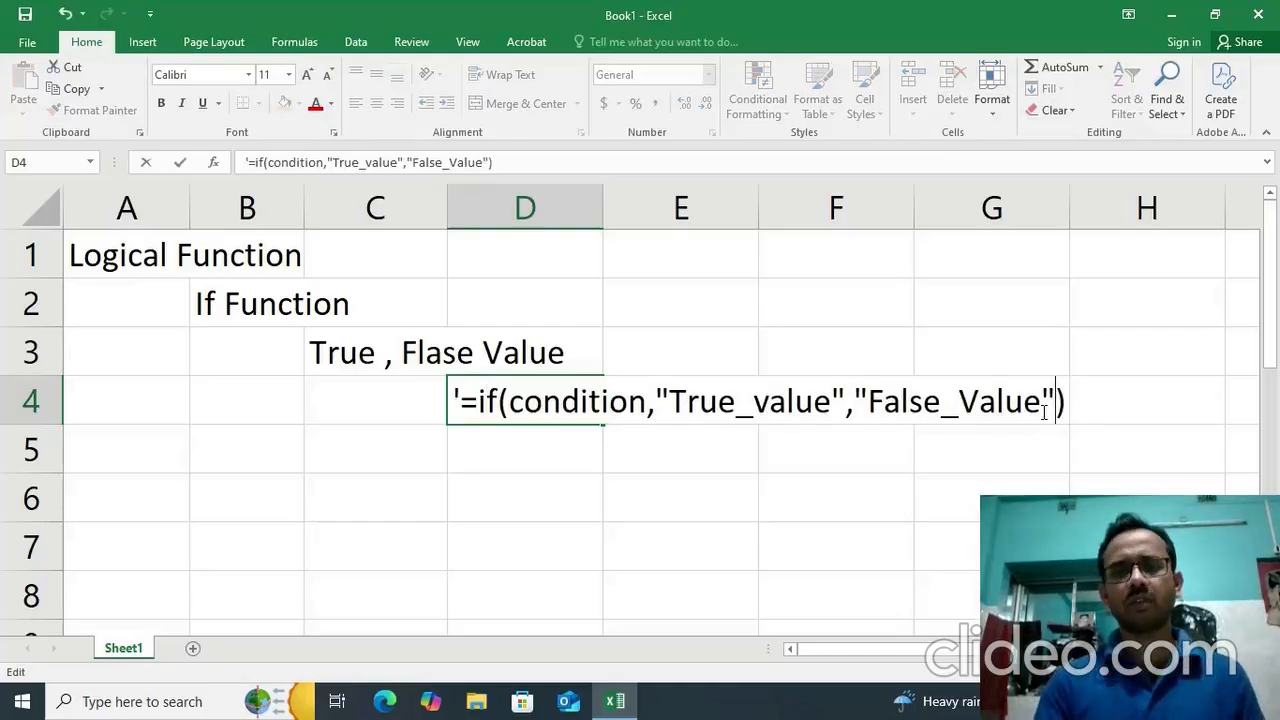
key(Return)
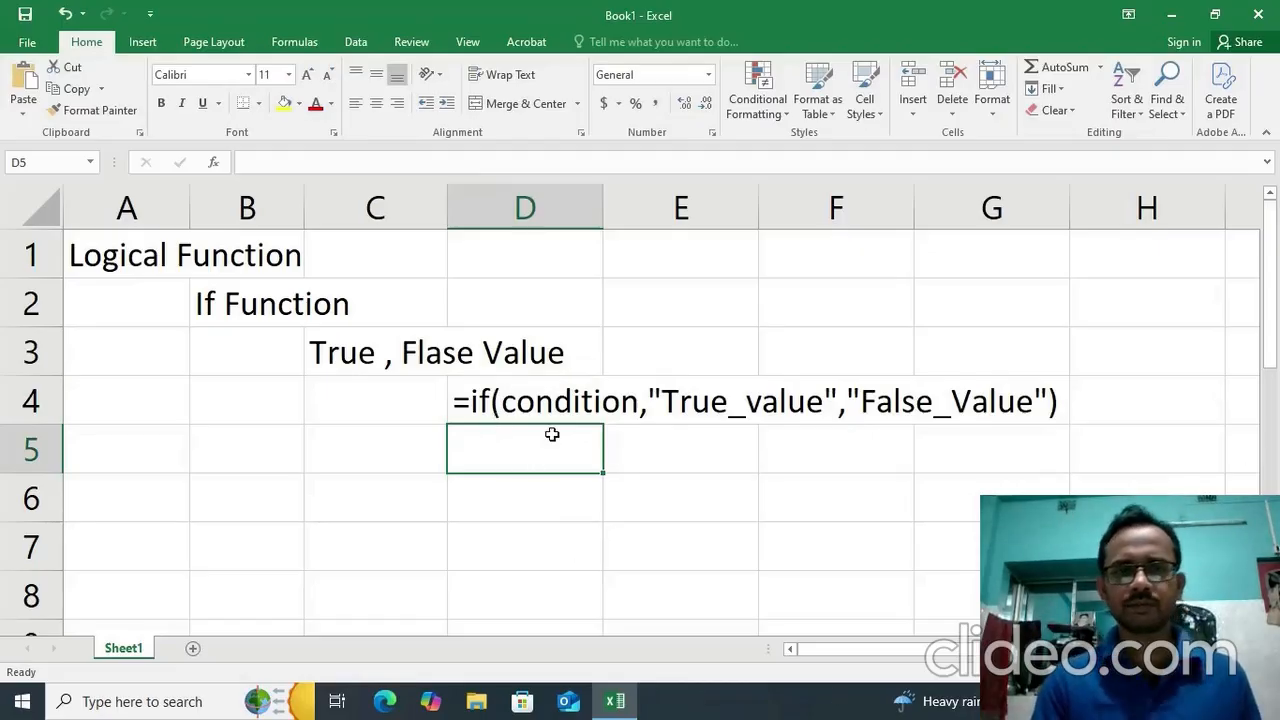
Enter the column headers "Name" in cell A6 and "Tot_Marks" in cell B6.
click(138, 495)
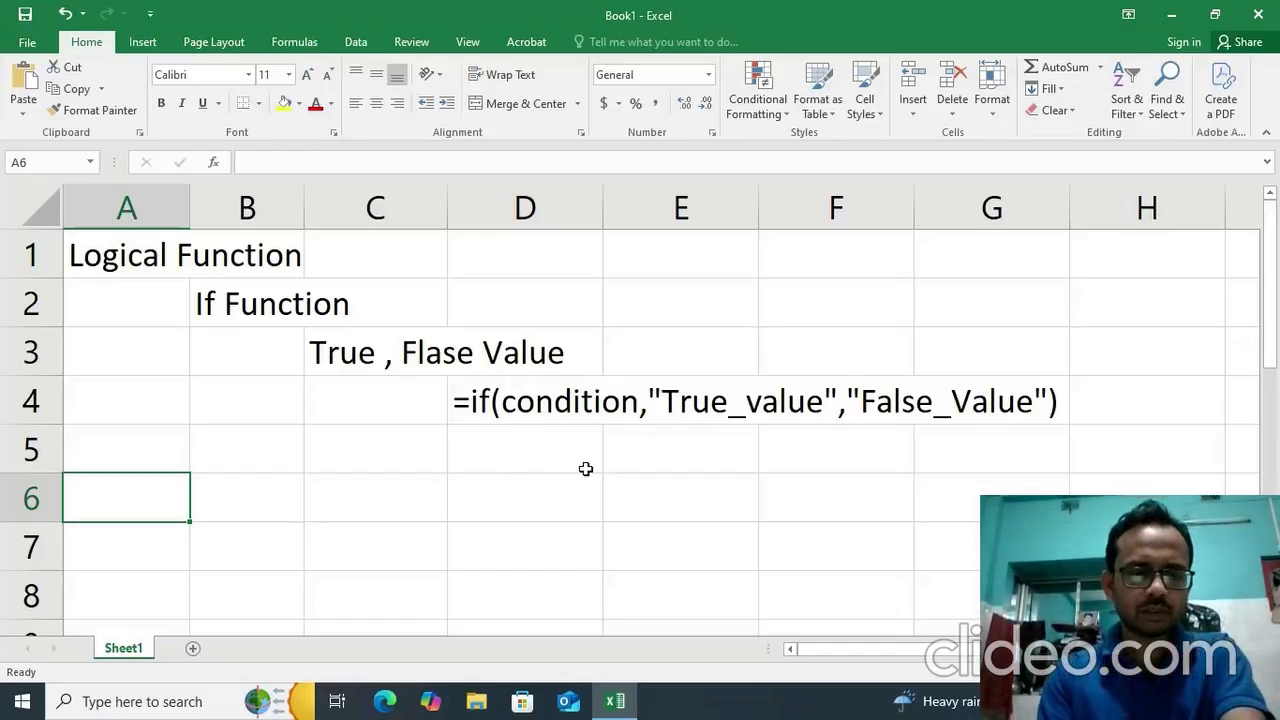
text(Nm)
key(BackSpace)
text(ame)
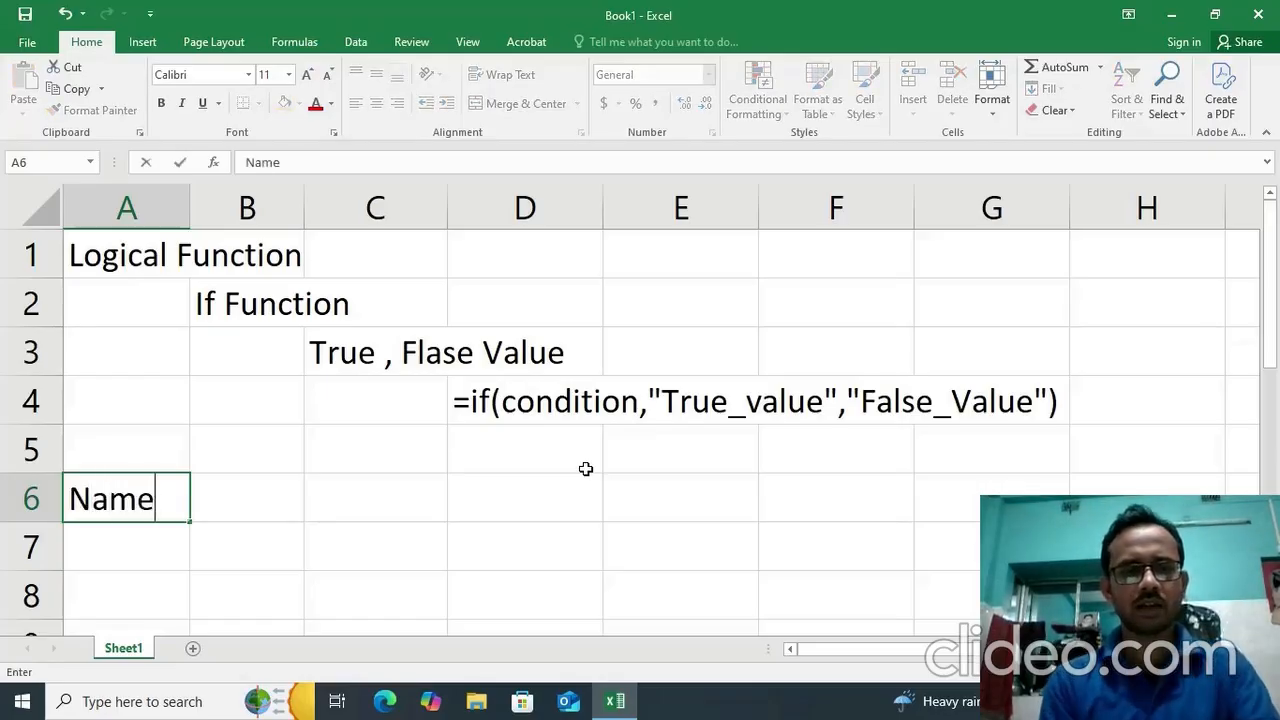
key(Tab)
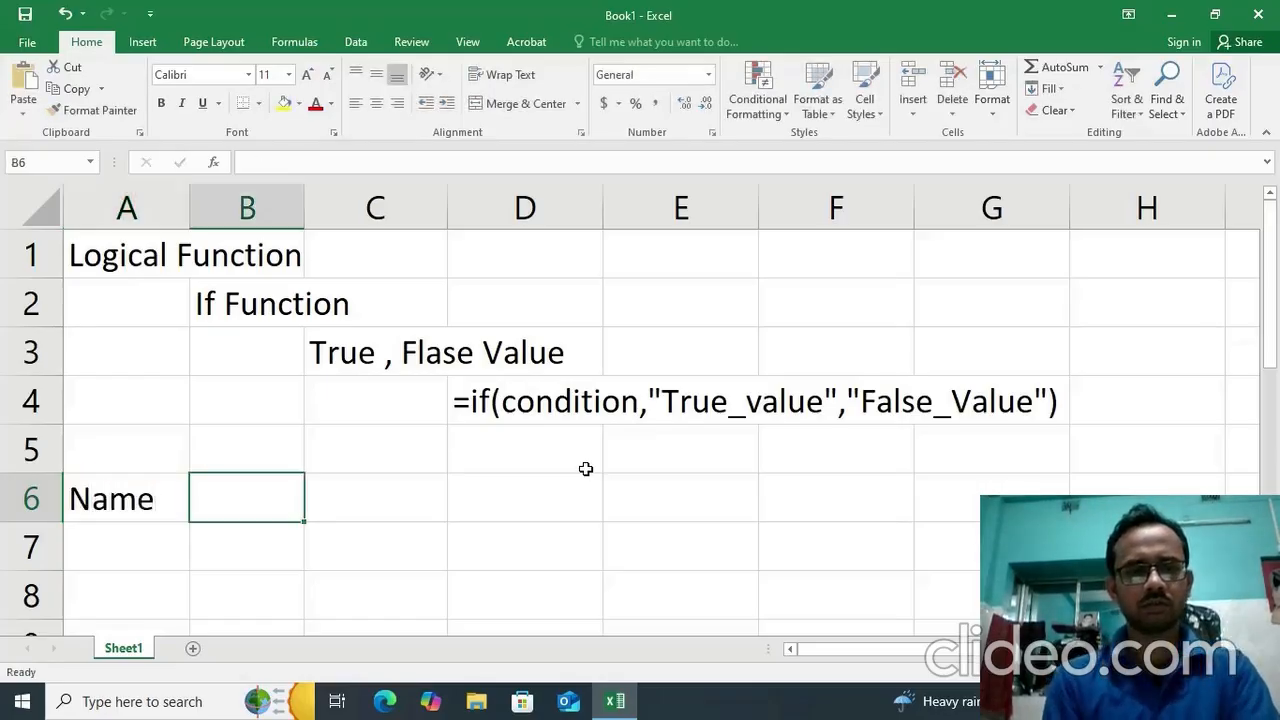
text(Tot)
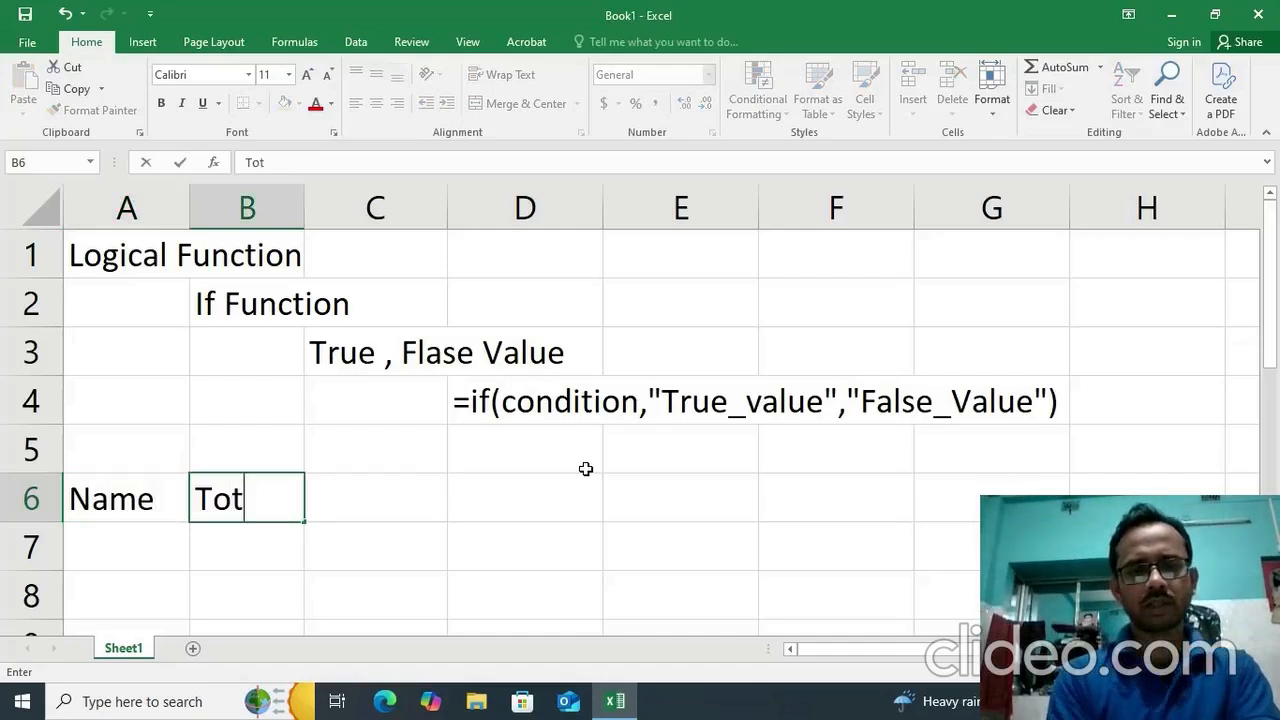
text(_Marks)
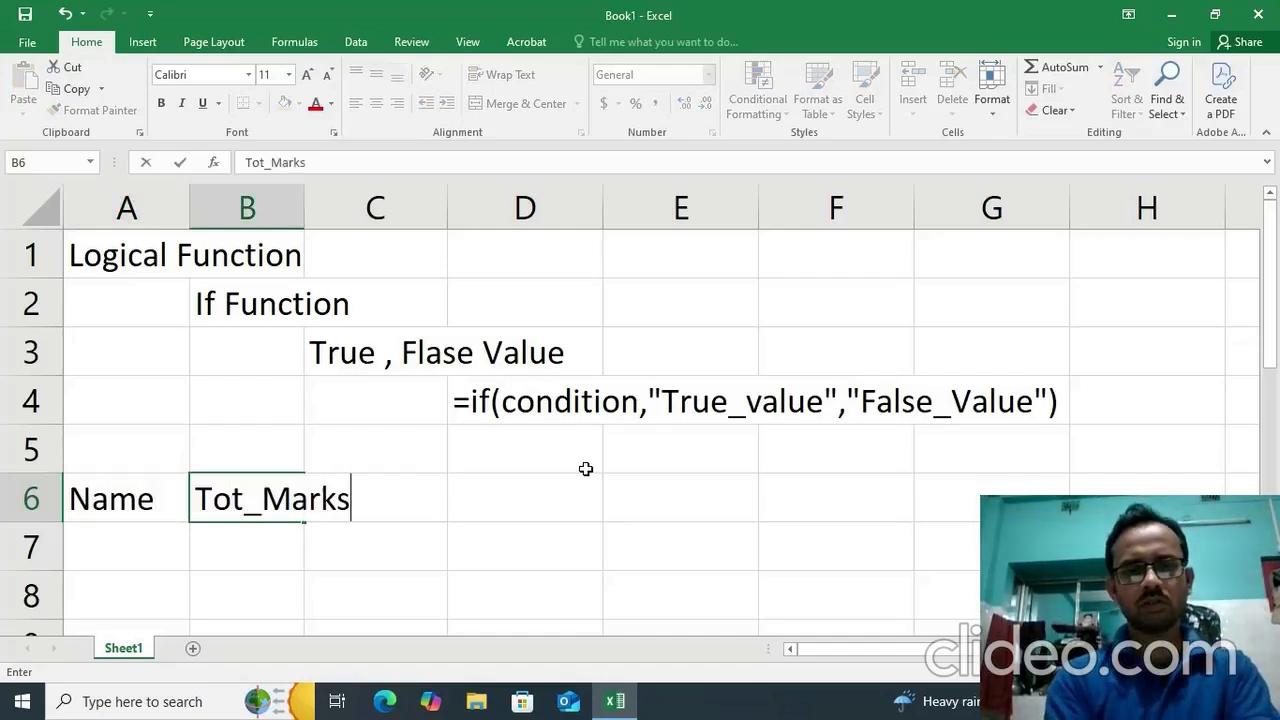
click(466, 517)
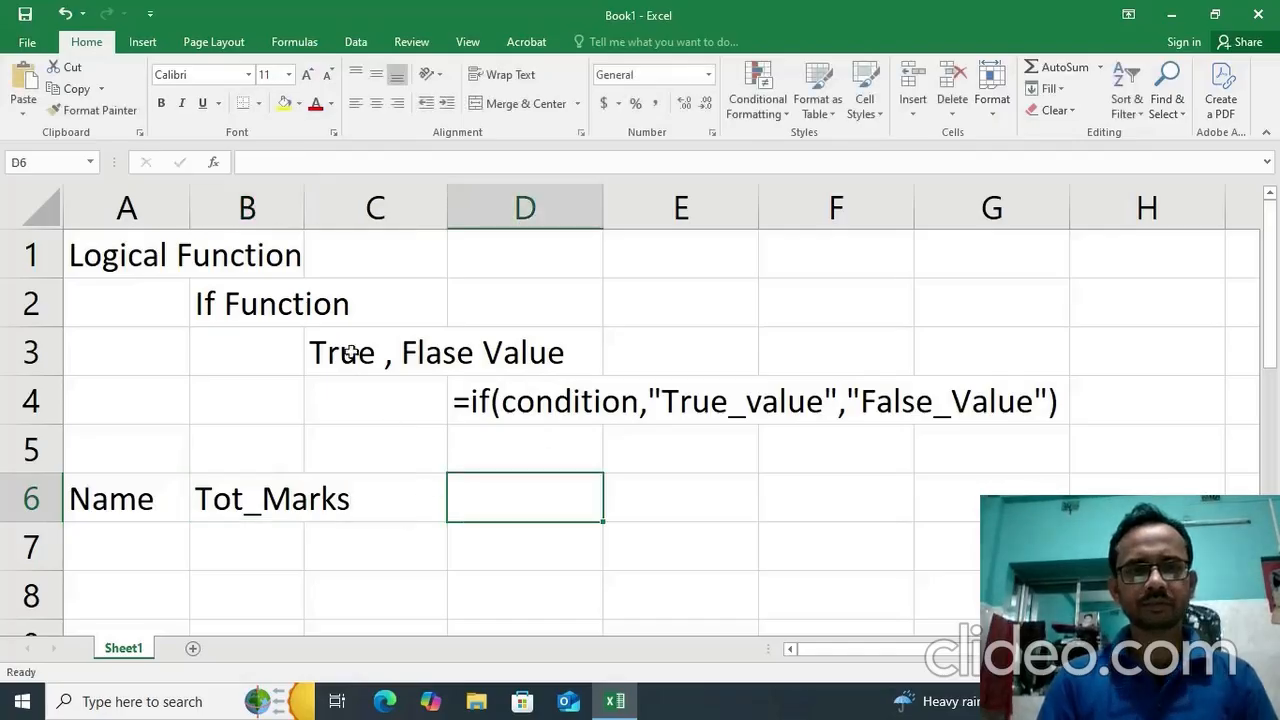
Autofit column B to its contents and enter the header "Grade" in cell C6.
double_click(303, 199)
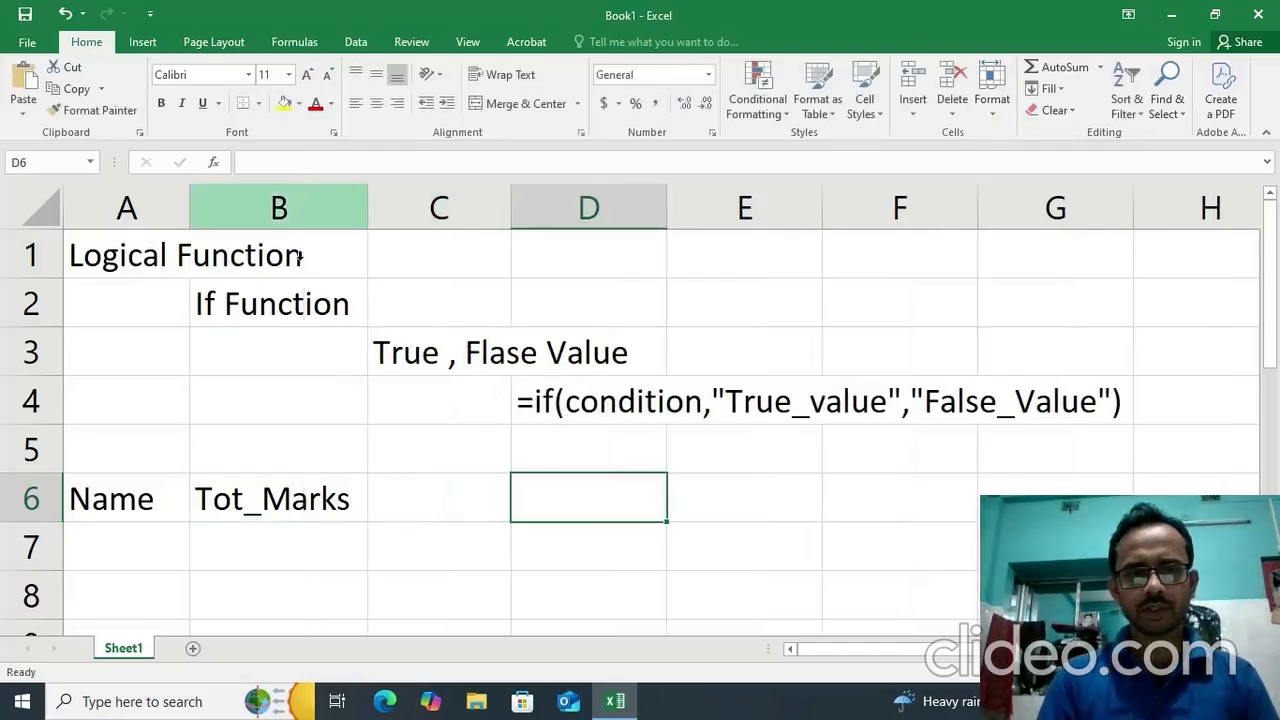
click(374, 507)
click(331, 494)
click(404, 501)
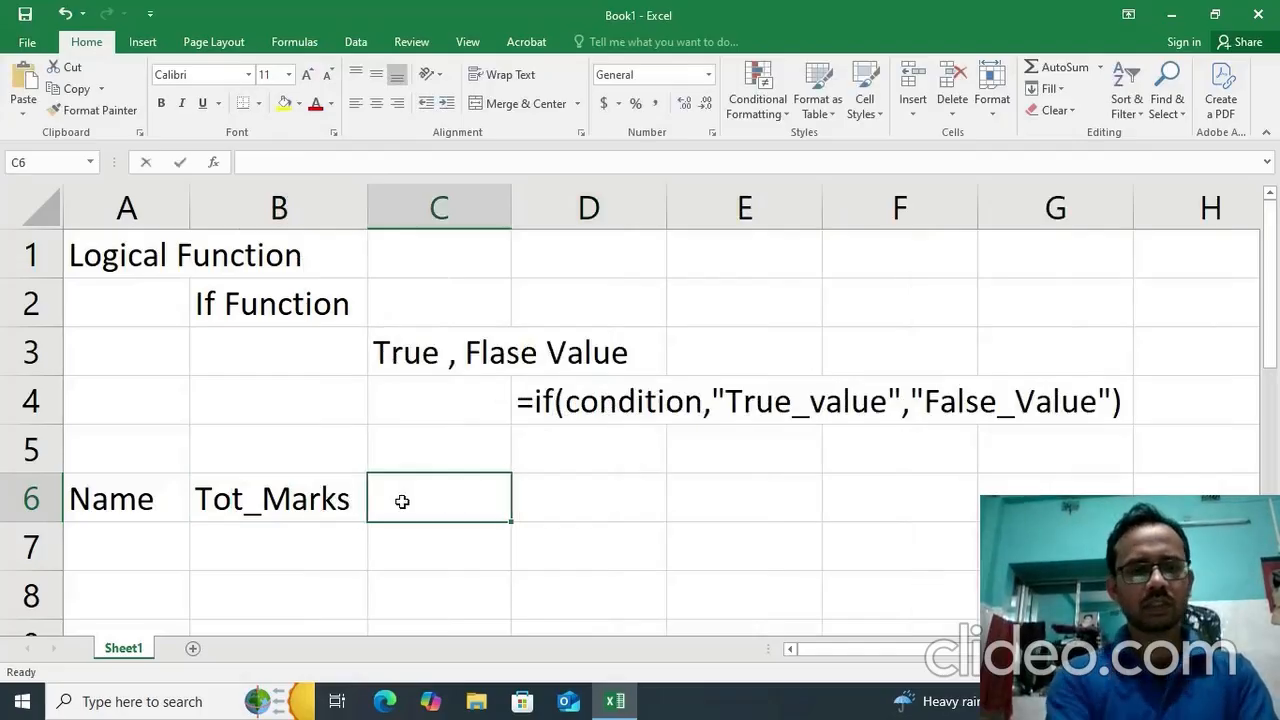
text(Grade)
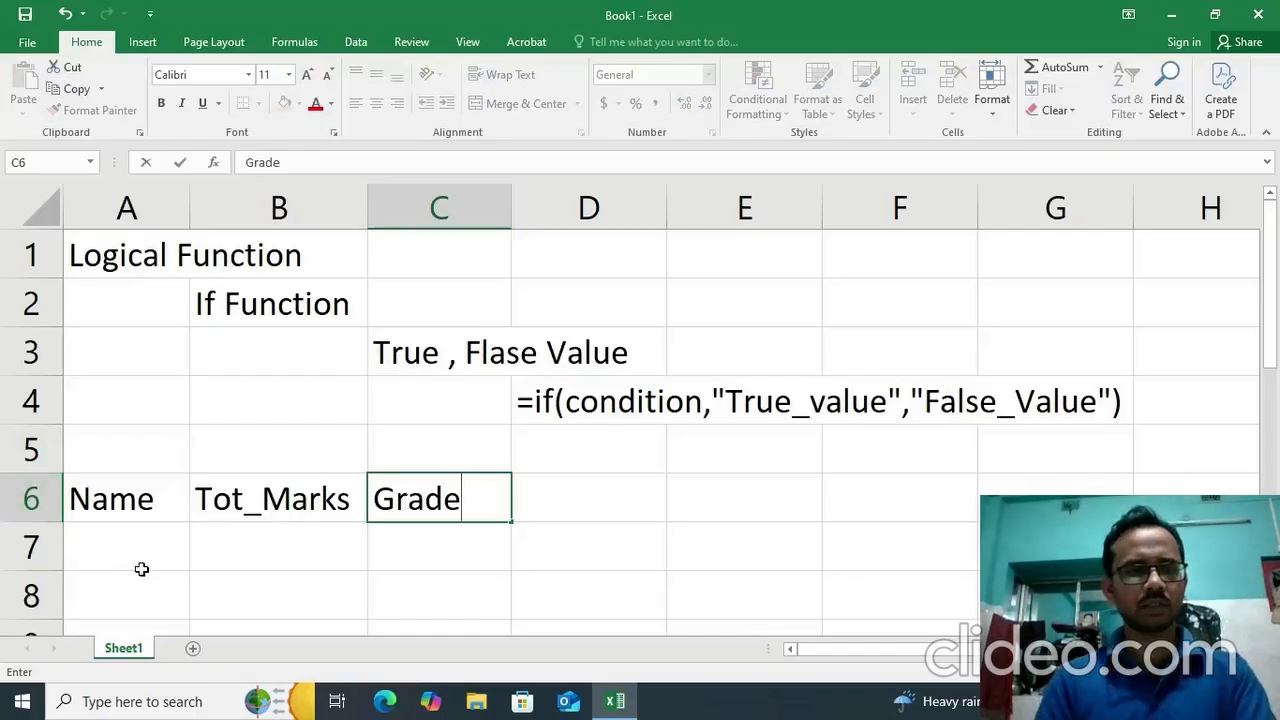
Enter A1 in cell A7 and fill the series down to A7 in cell A13.
click(157, 546)
text(A1)
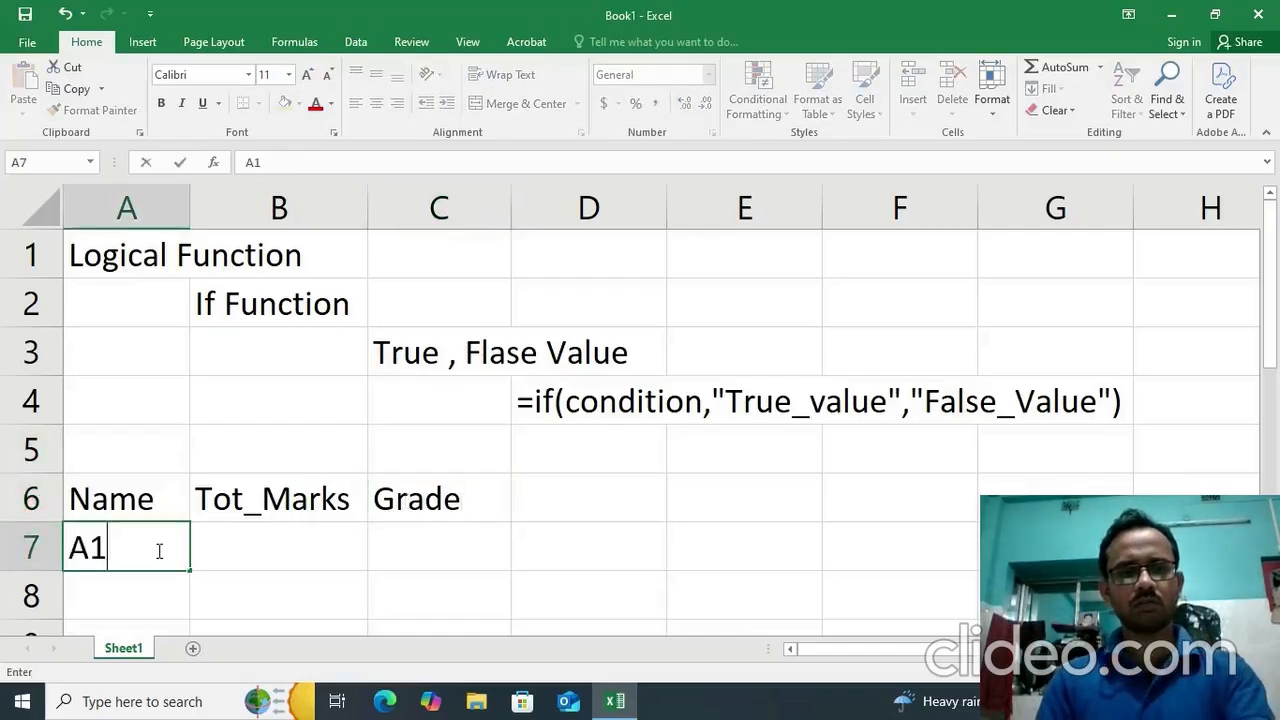
click(252, 546)
click(157, 548)
scroll(157, 548, down, 1)
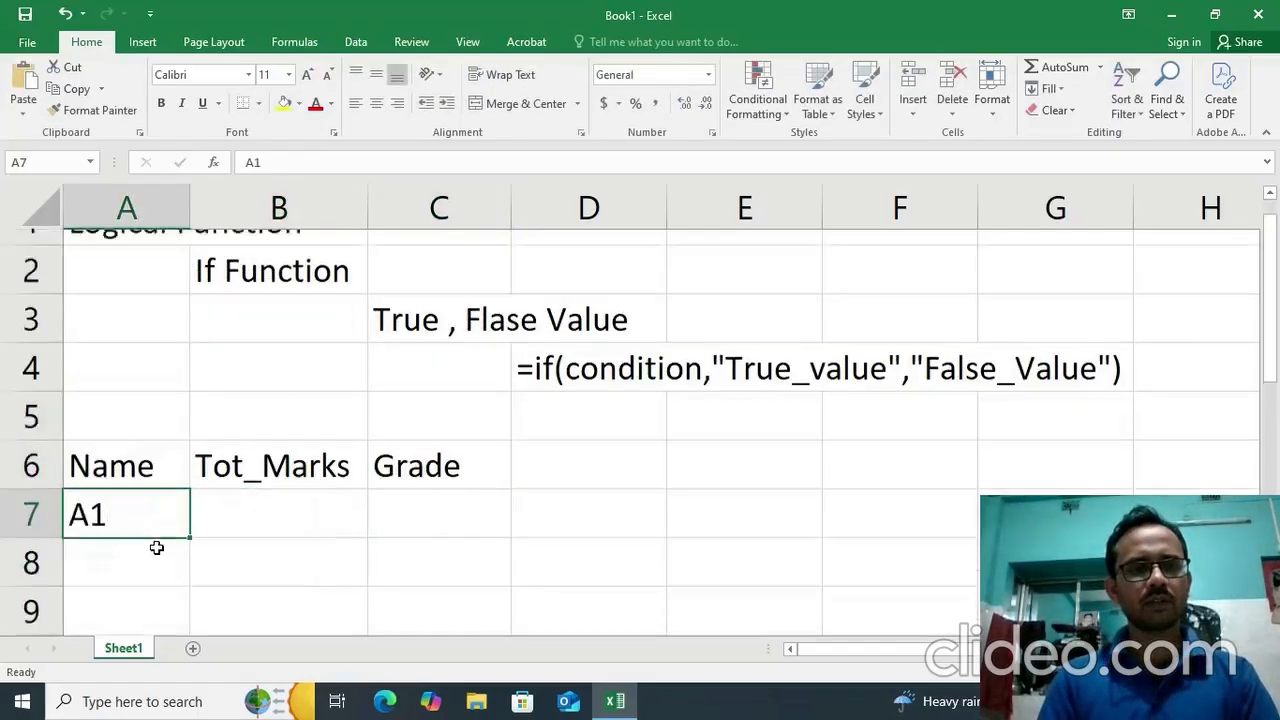
drag(188, 425, 209, 583)
scroll(229, 556, up, 1)
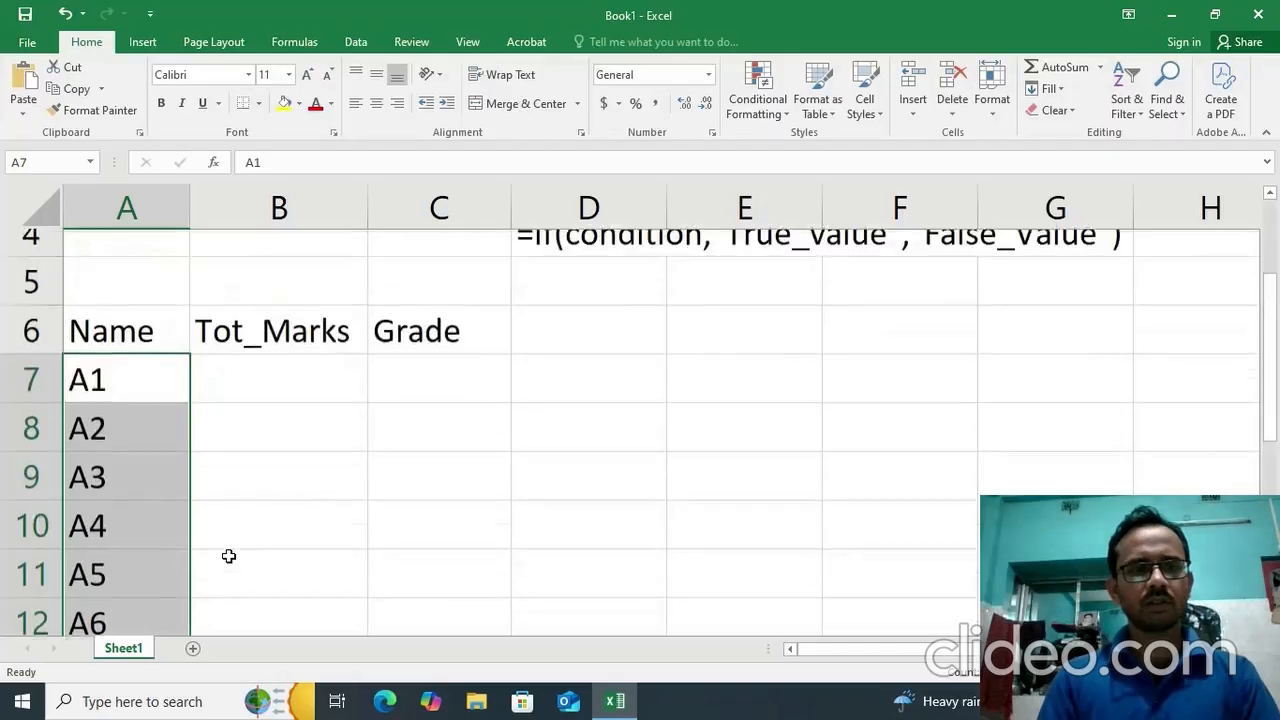
Enter the total marks 100, 105, 120, 200, 300, 230 and 160 in cells B7 to B13.
click(256, 364)
click(272, 398)
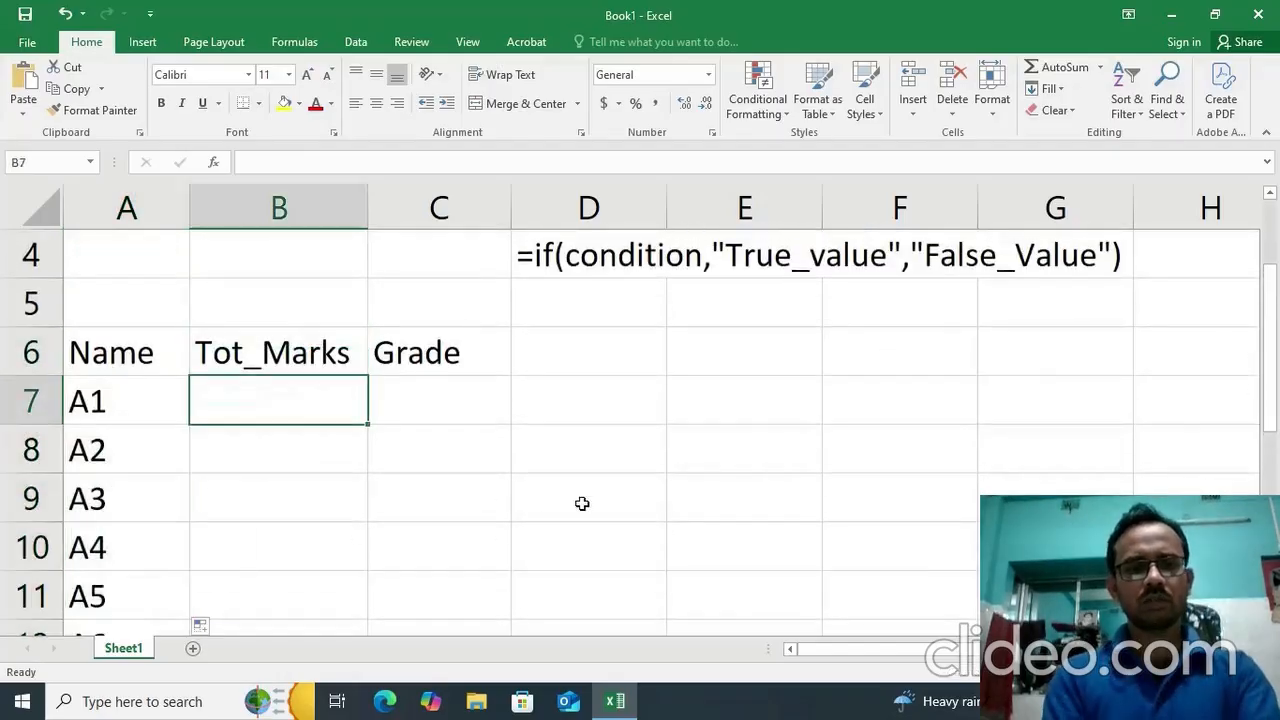
text(100)
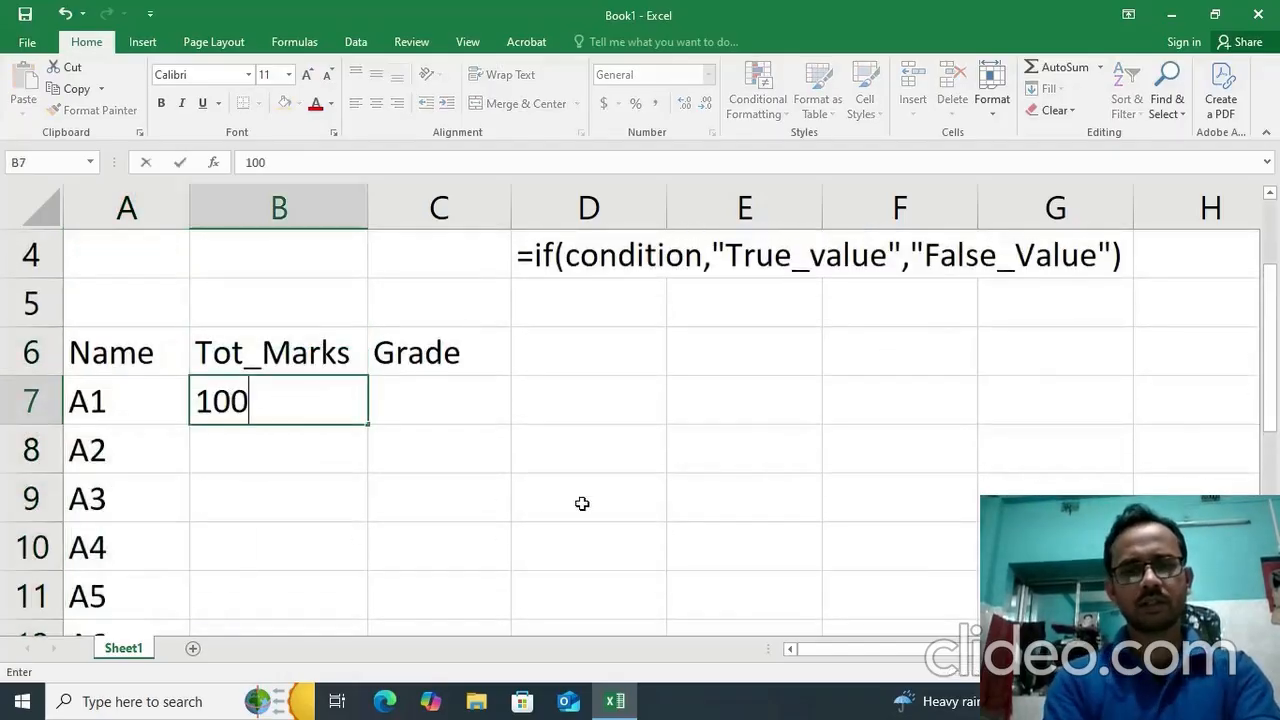
key(Return)
text(105)
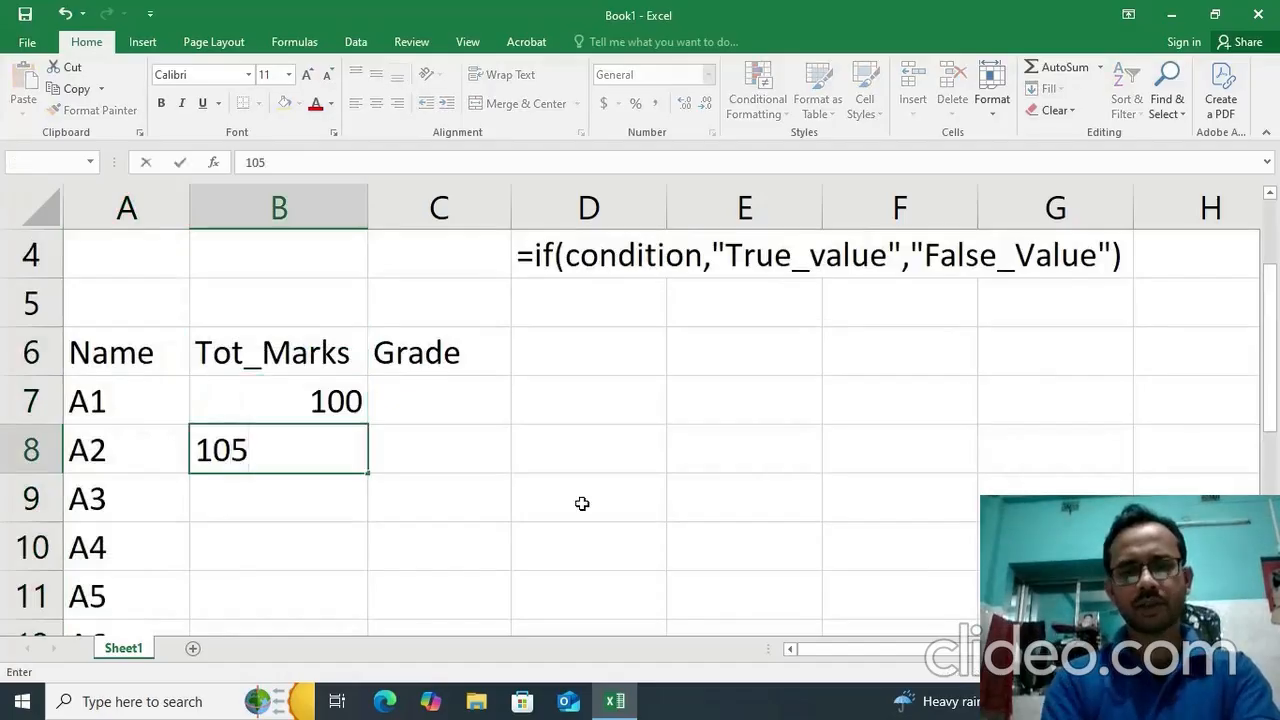
key(Return)
text(120)
key(Return)
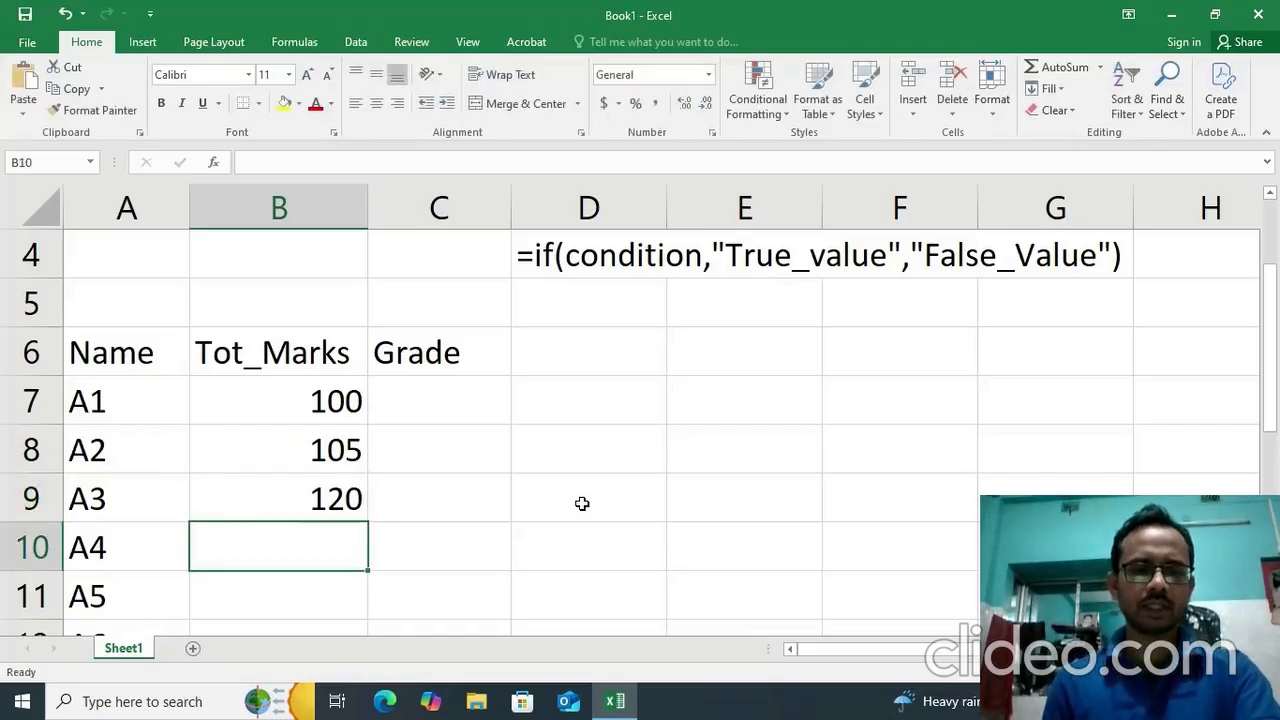
text(200)
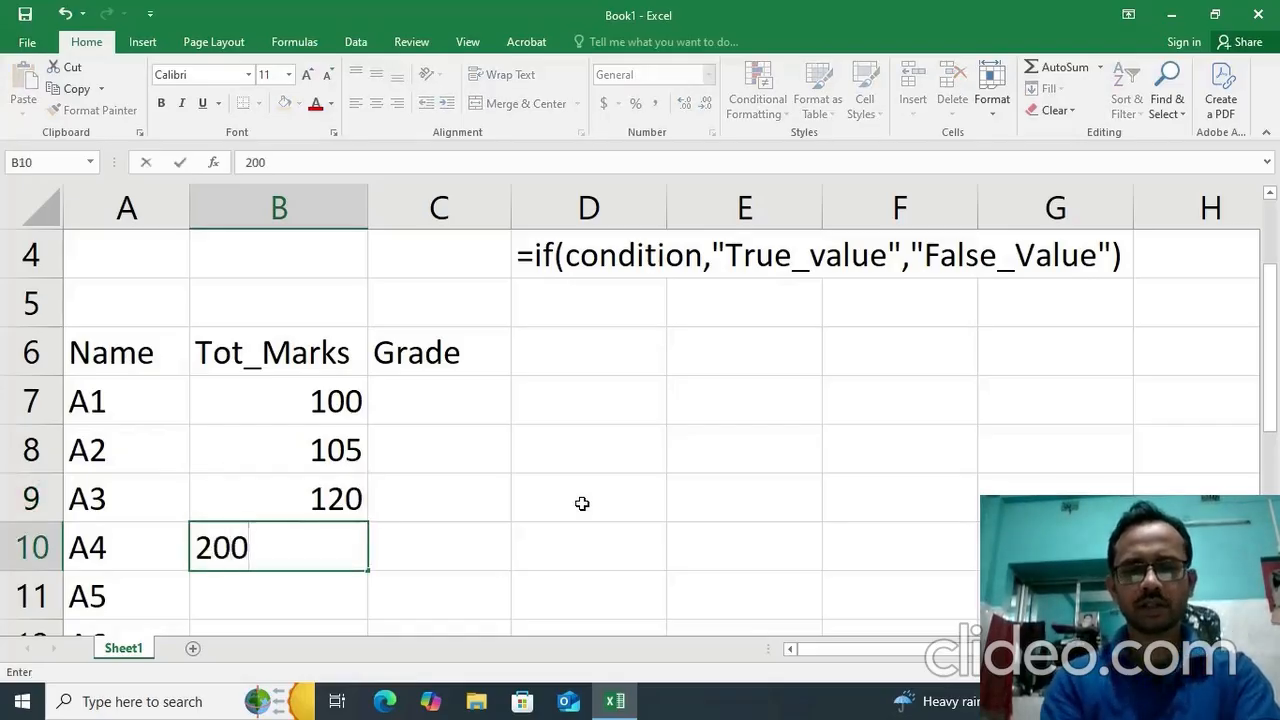
key(Return)
text(300)
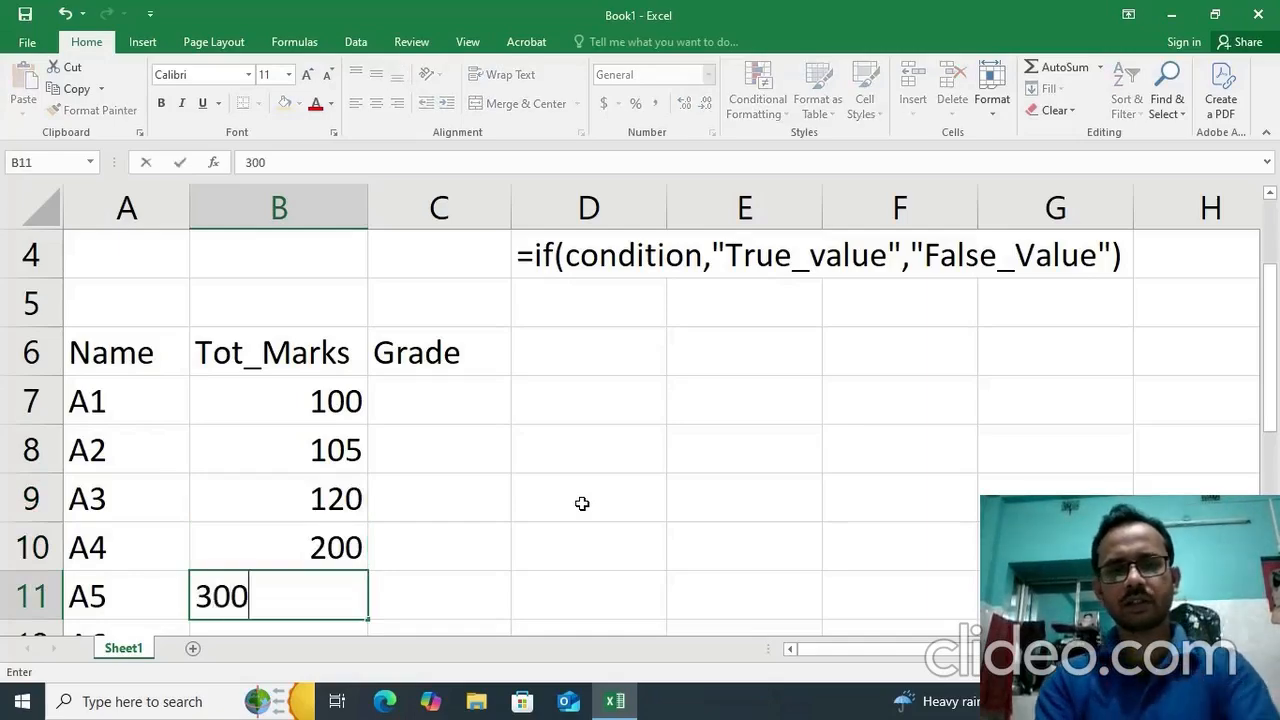
key(Return)
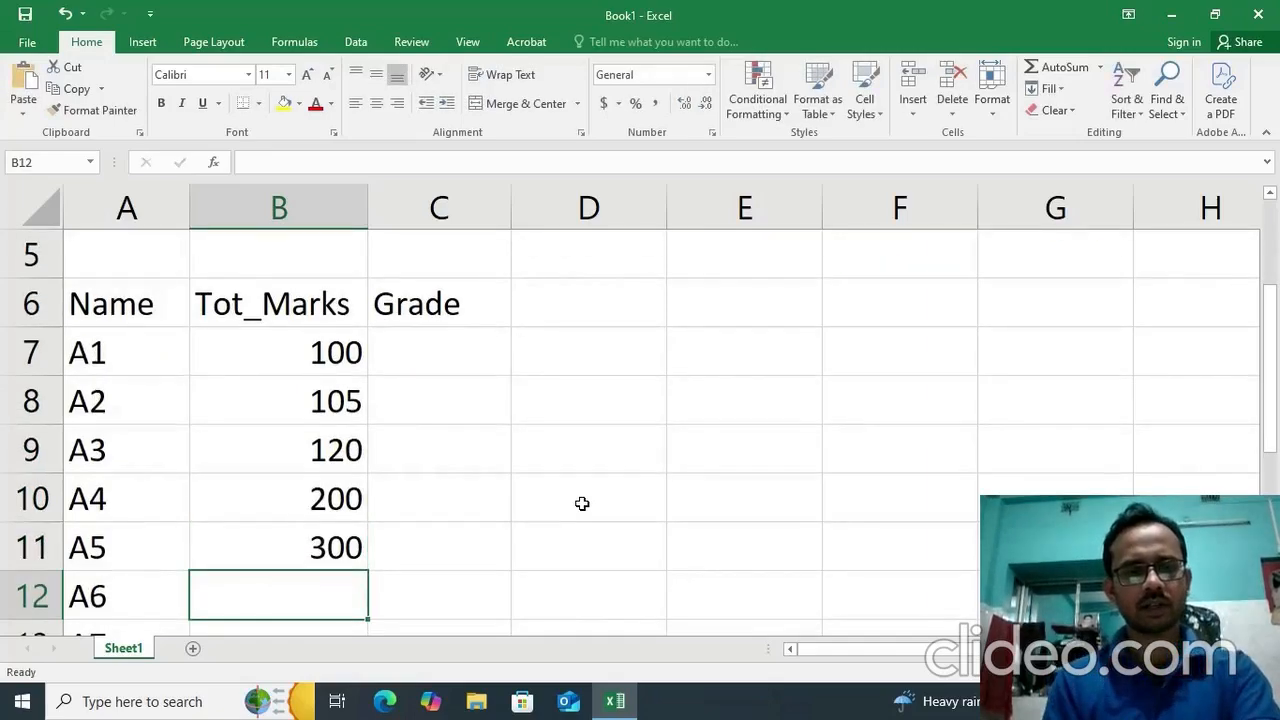
text(230)
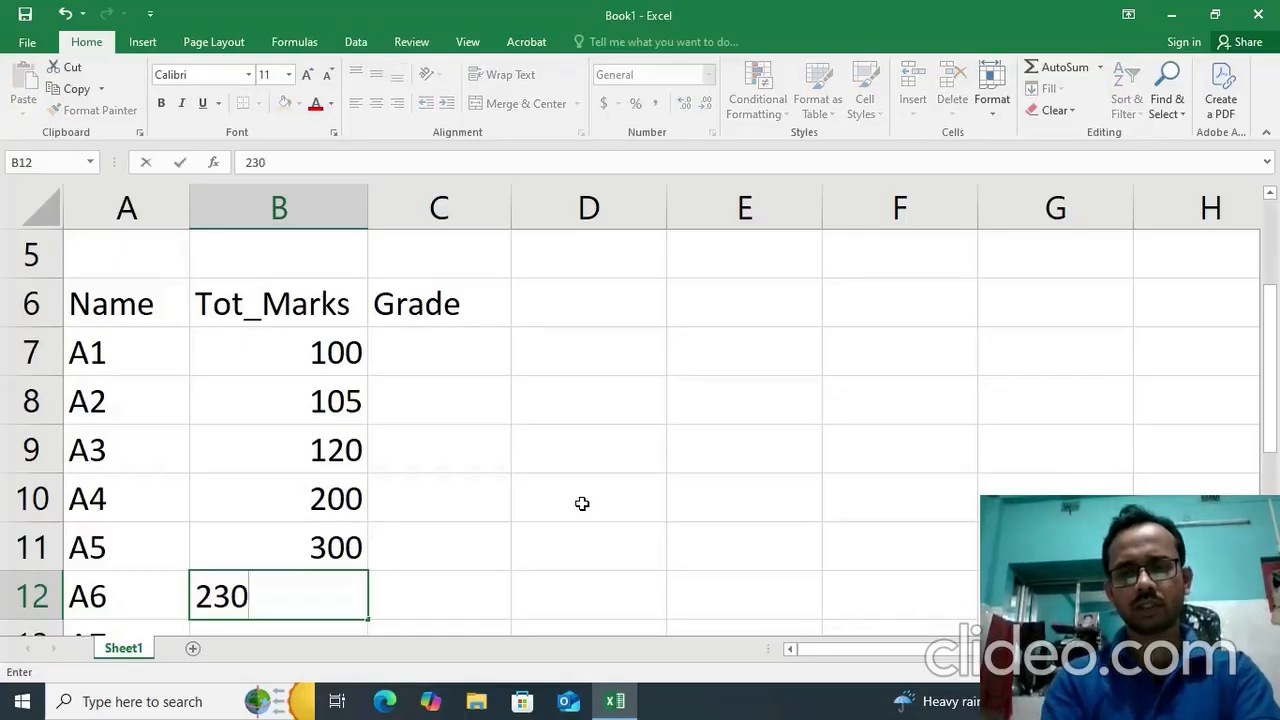
key(Return)
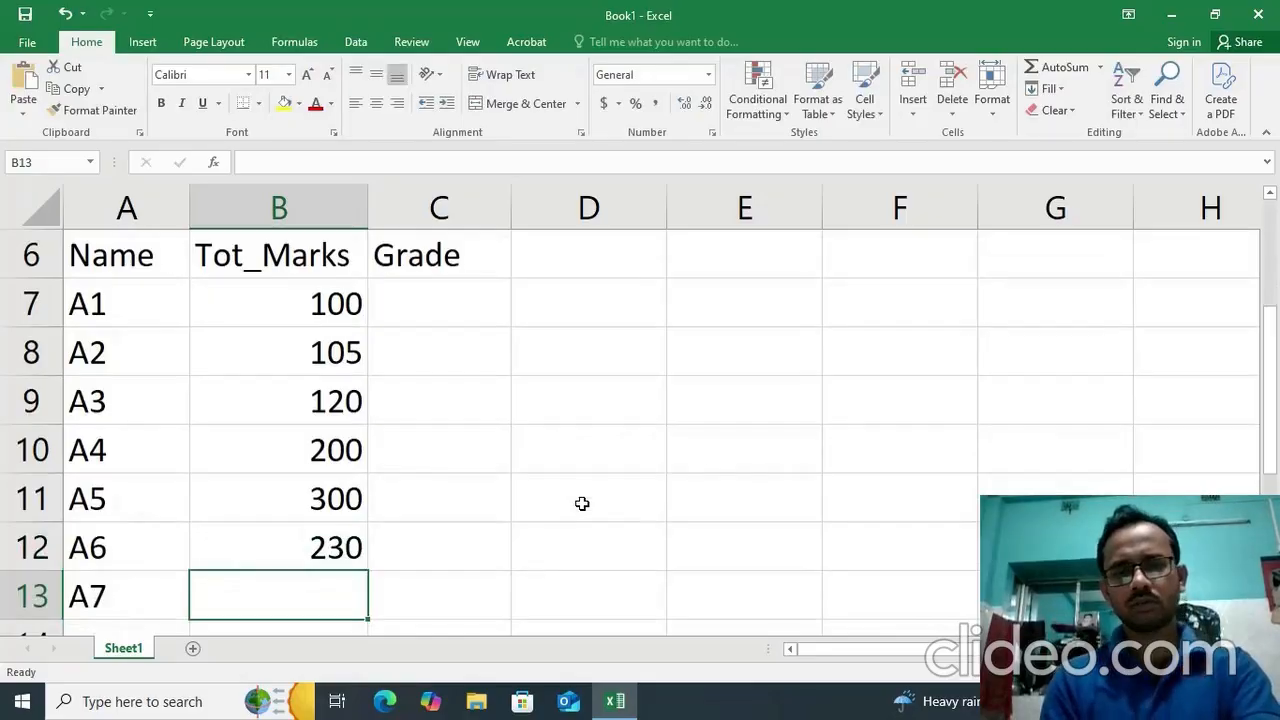
text(160)
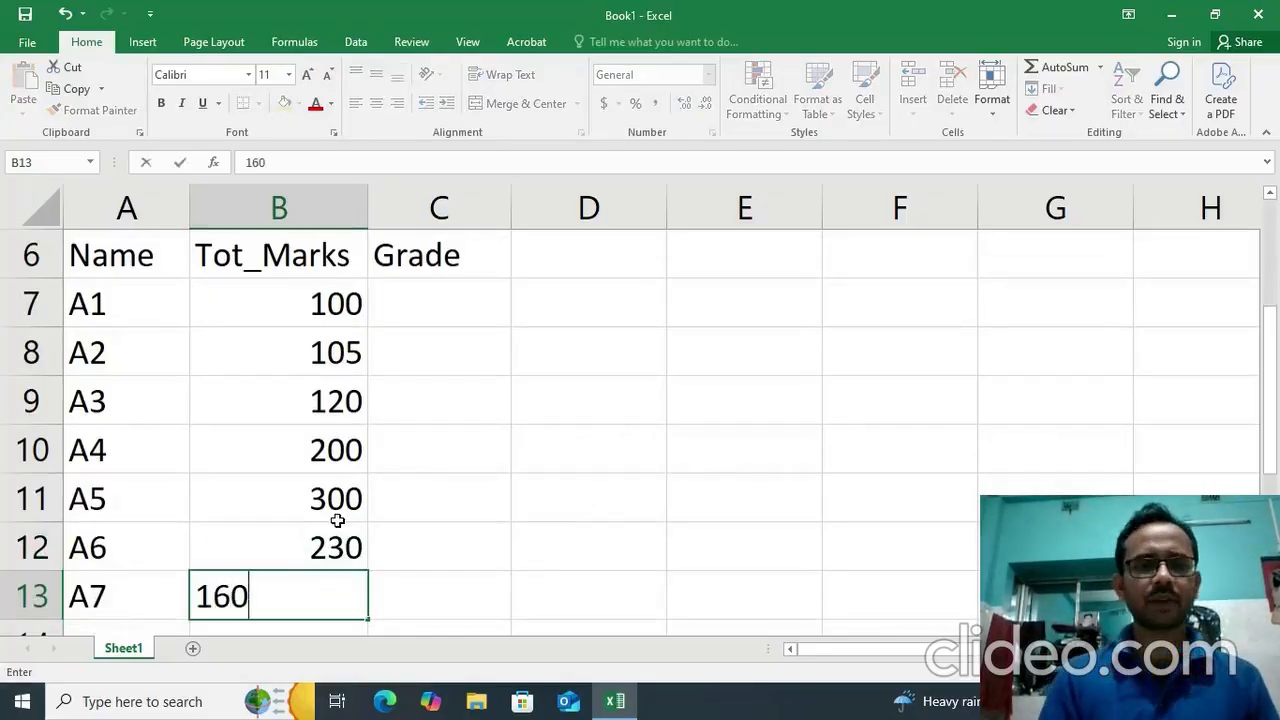
click(338, 520)
Review the names, marks and empty grade cells in rows 7 to 13 of the table.
scroll(343, 517, down, 1)
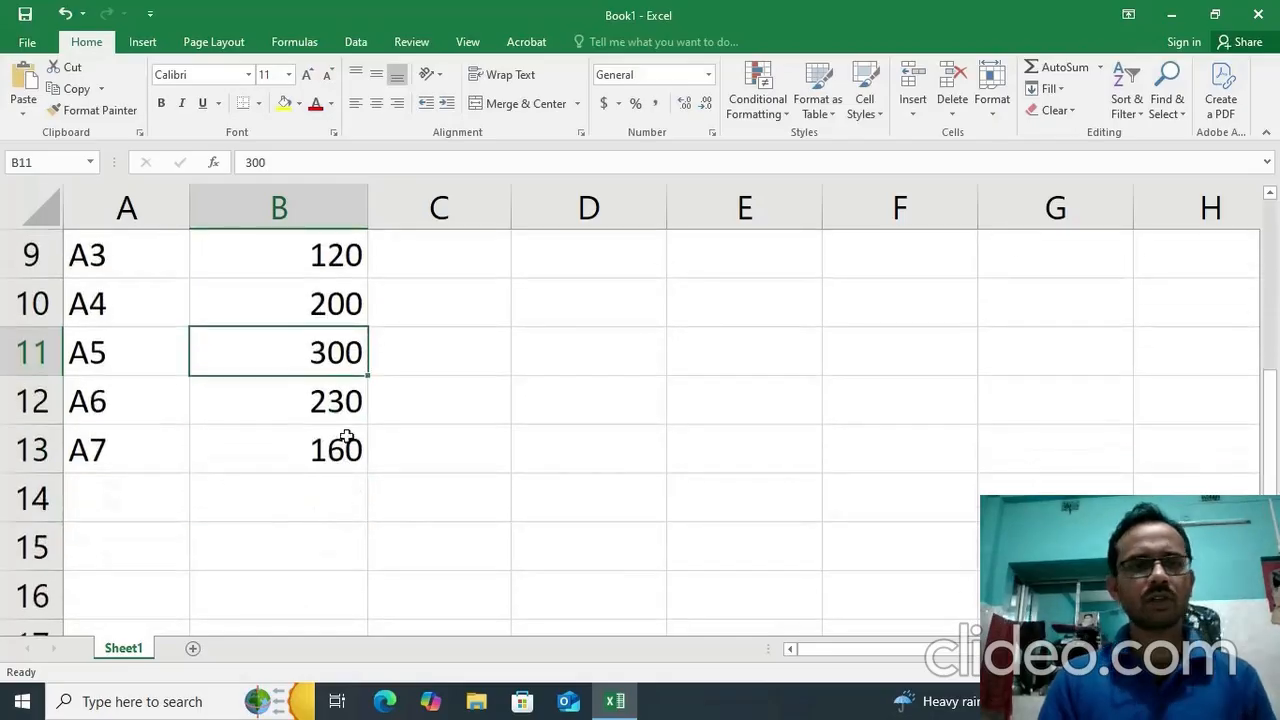
scroll(345, 437, up, 3)
click(100, 304)
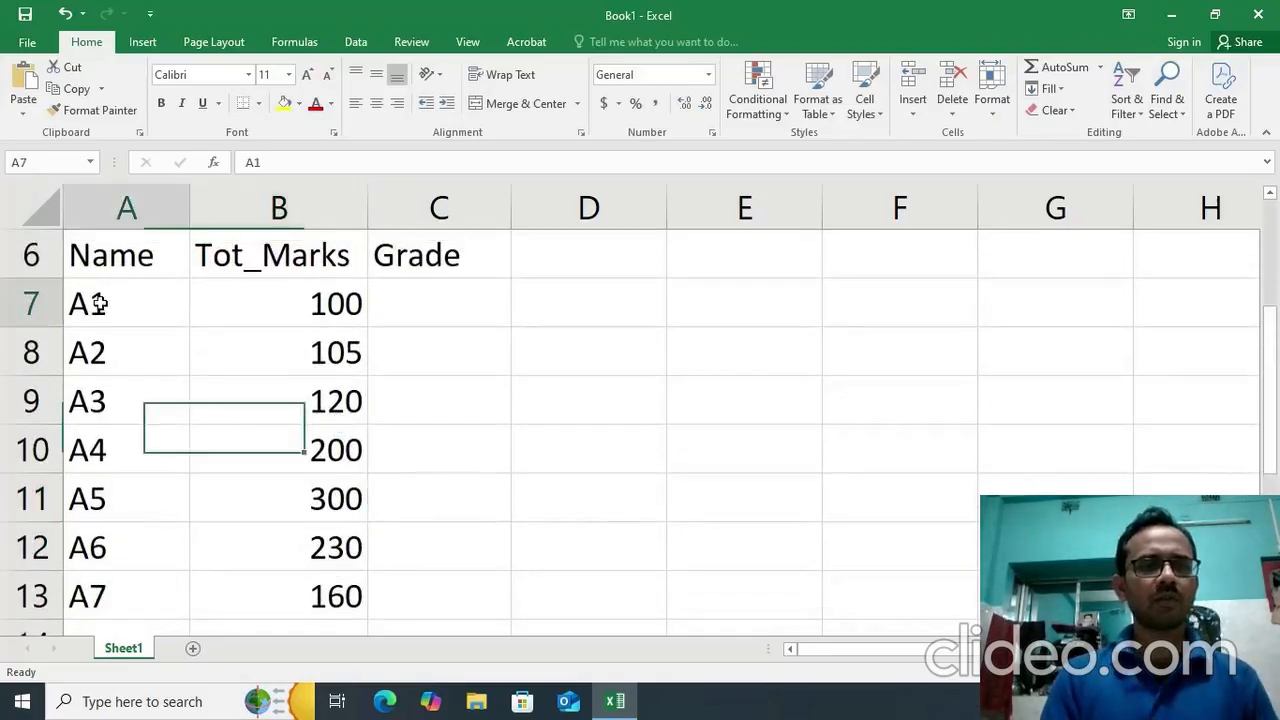
click(88, 600)
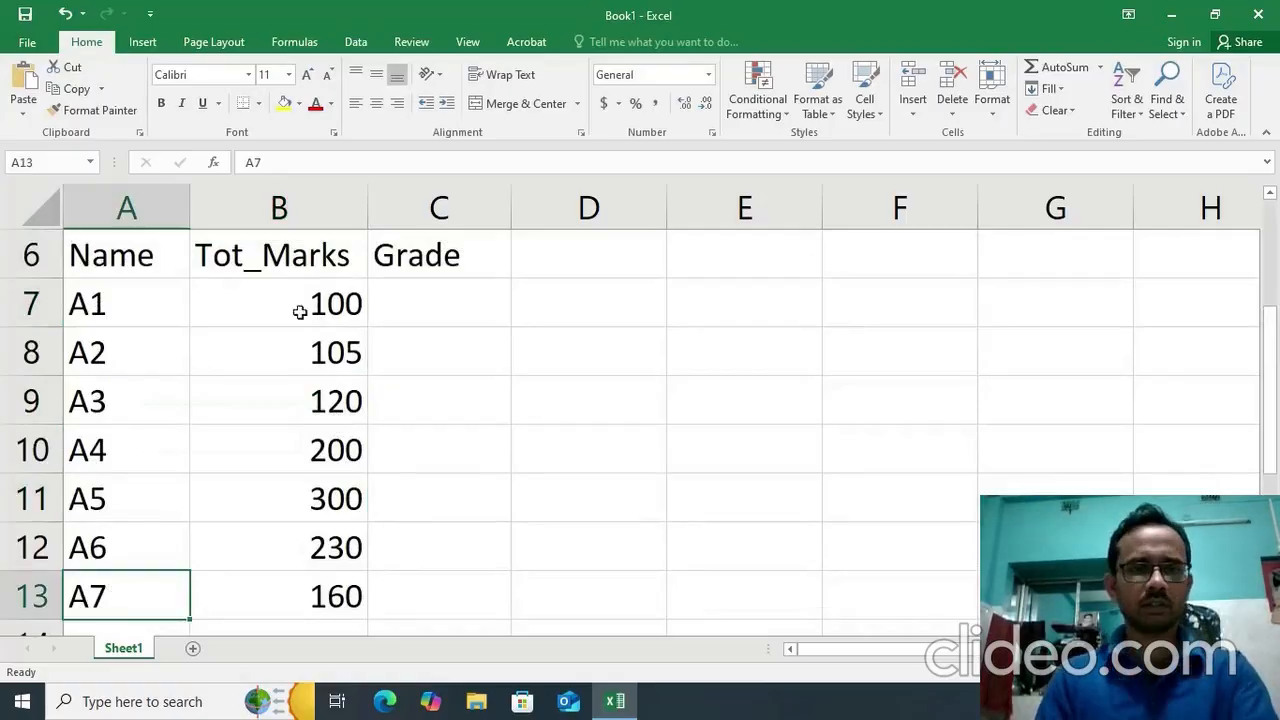
click(474, 309)
click(170, 303)
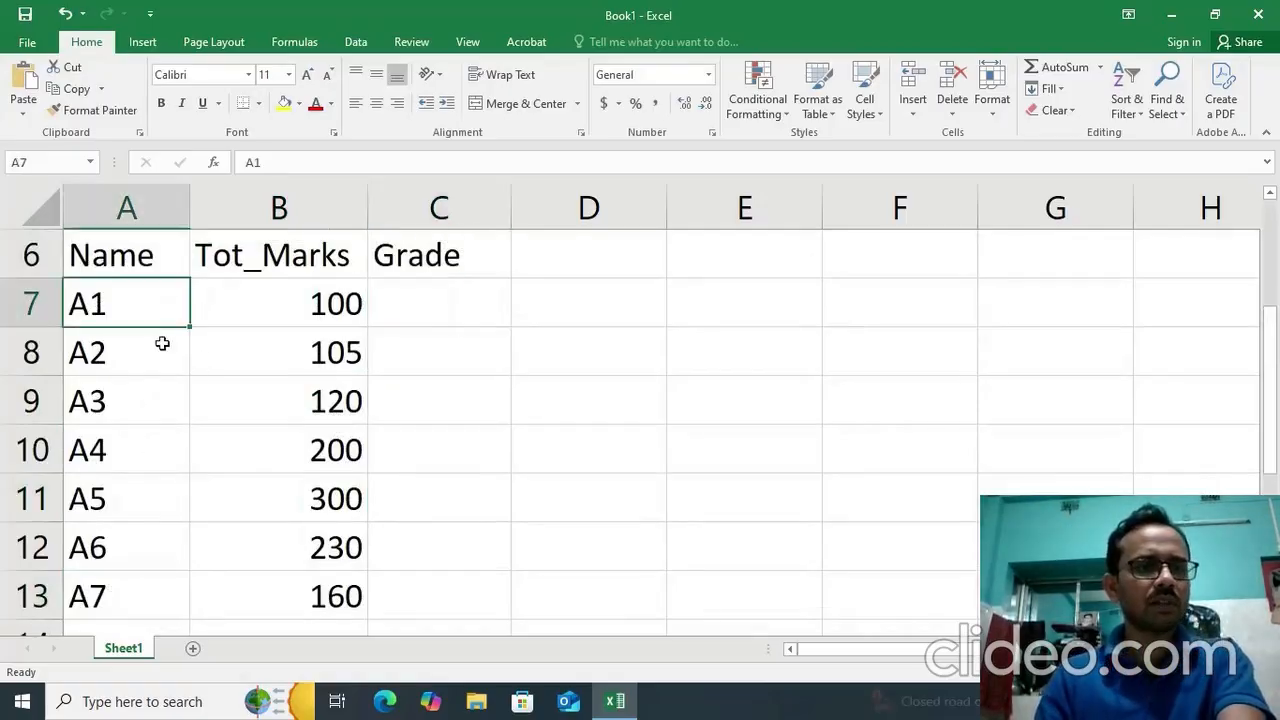
drag(162, 343, 163, 586)
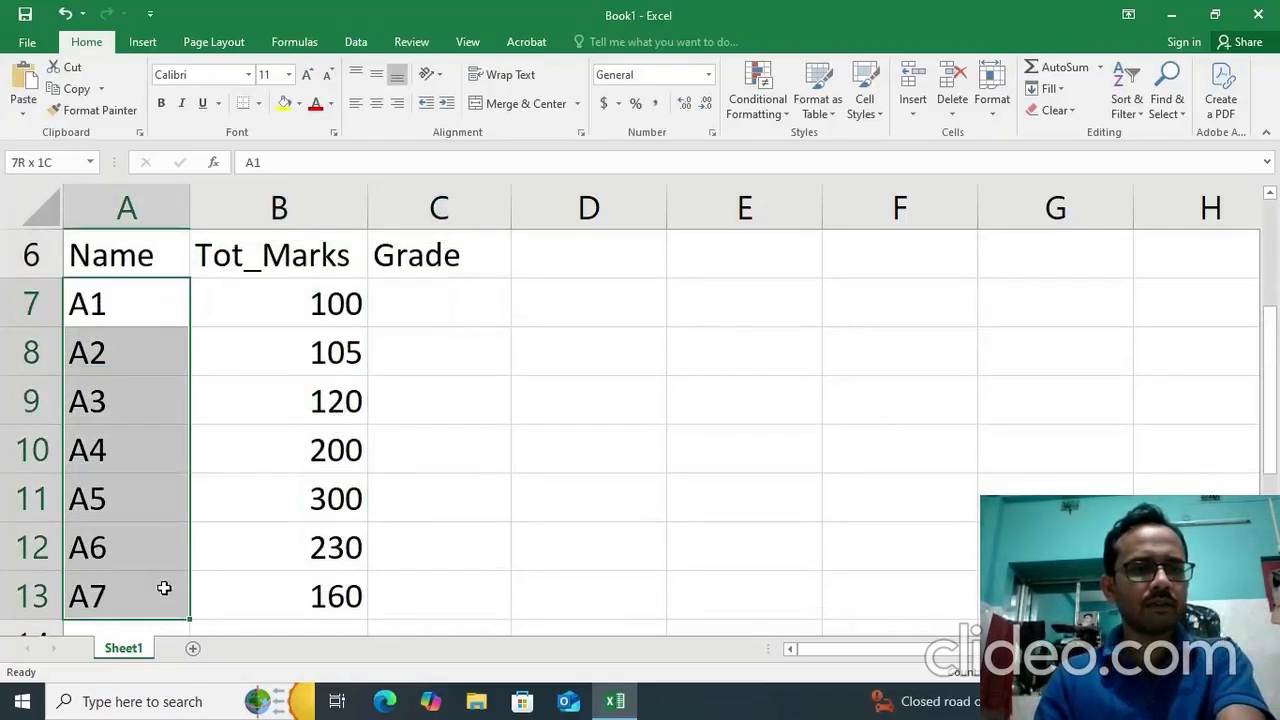
click(509, 317)
Apply All Borders to the table range A6:C13.
drag(143, 251, 400, 609)
click(258, 104)
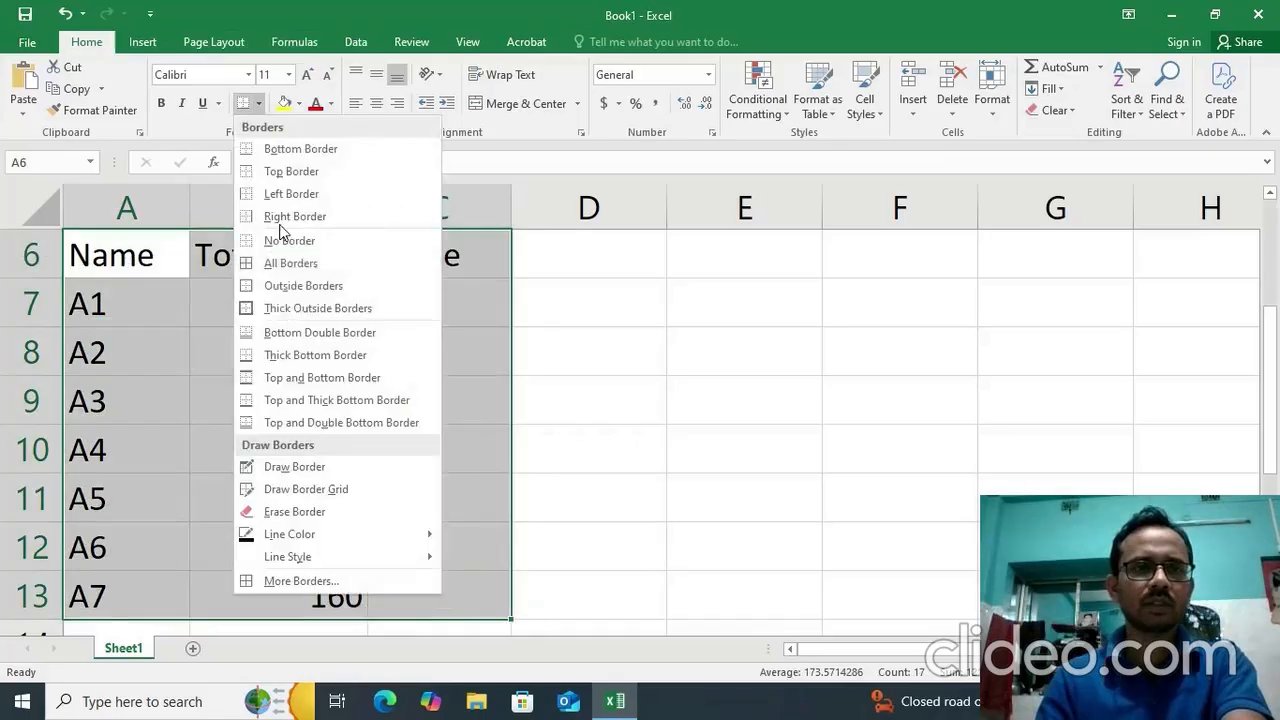
click(285, 263)
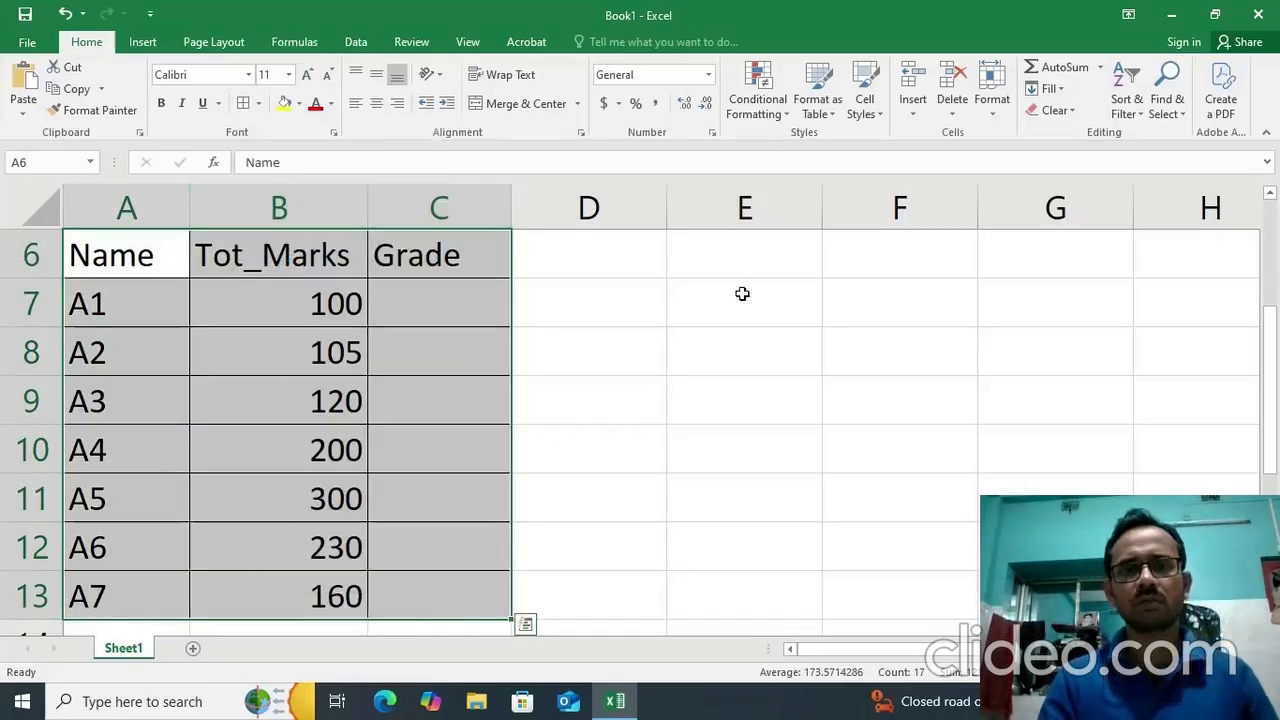
Enter the condition note if Grade > 200, "Pass" in cell E6 beside the marks table.
click(752, 262)
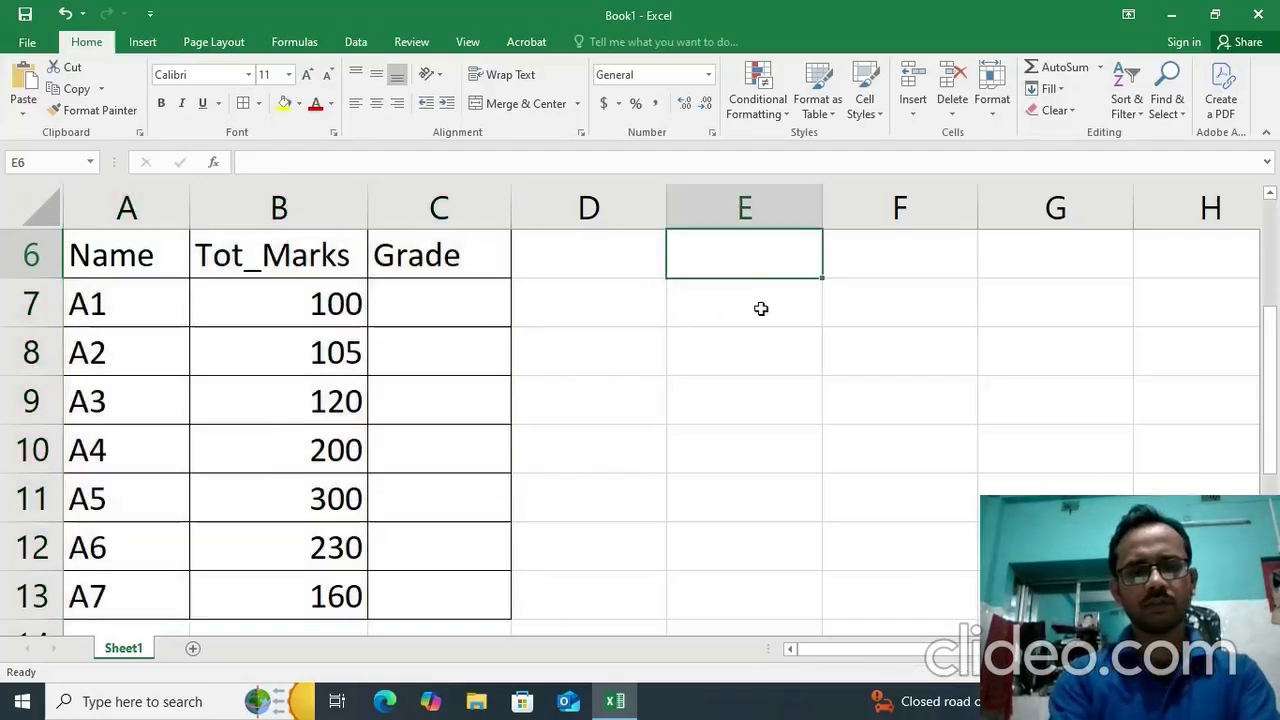
text(if )
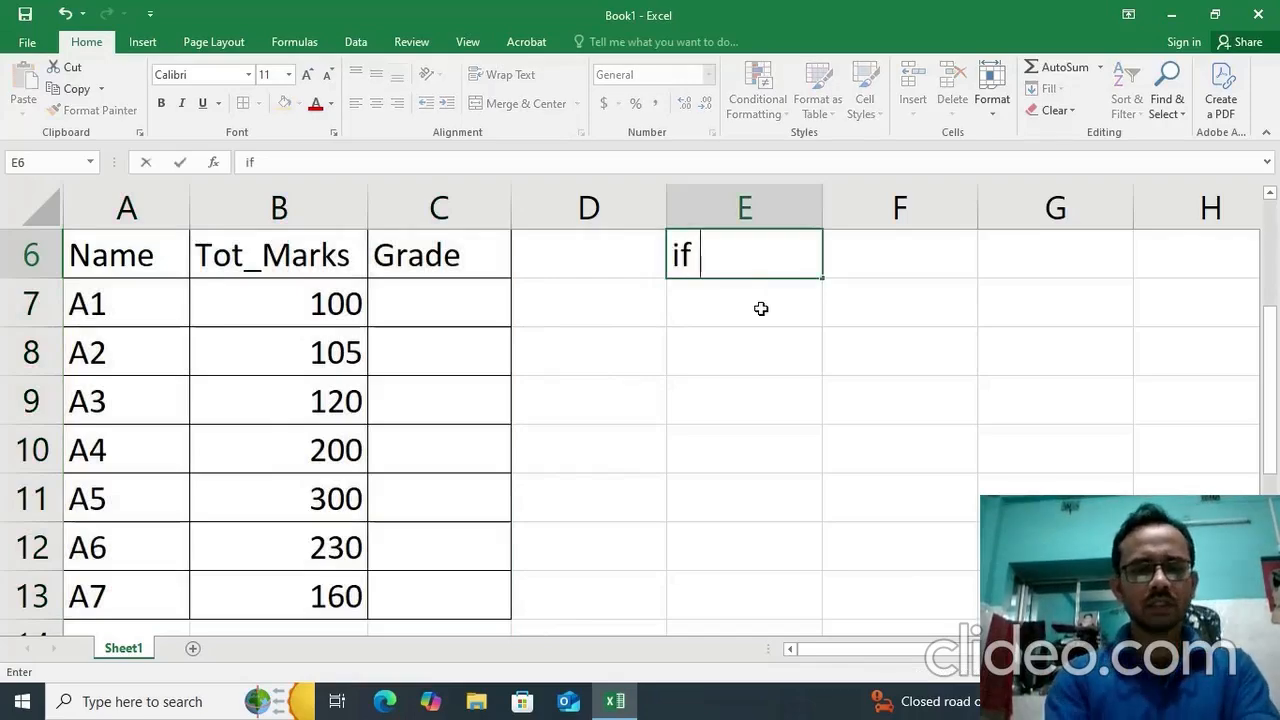
text(Gra)
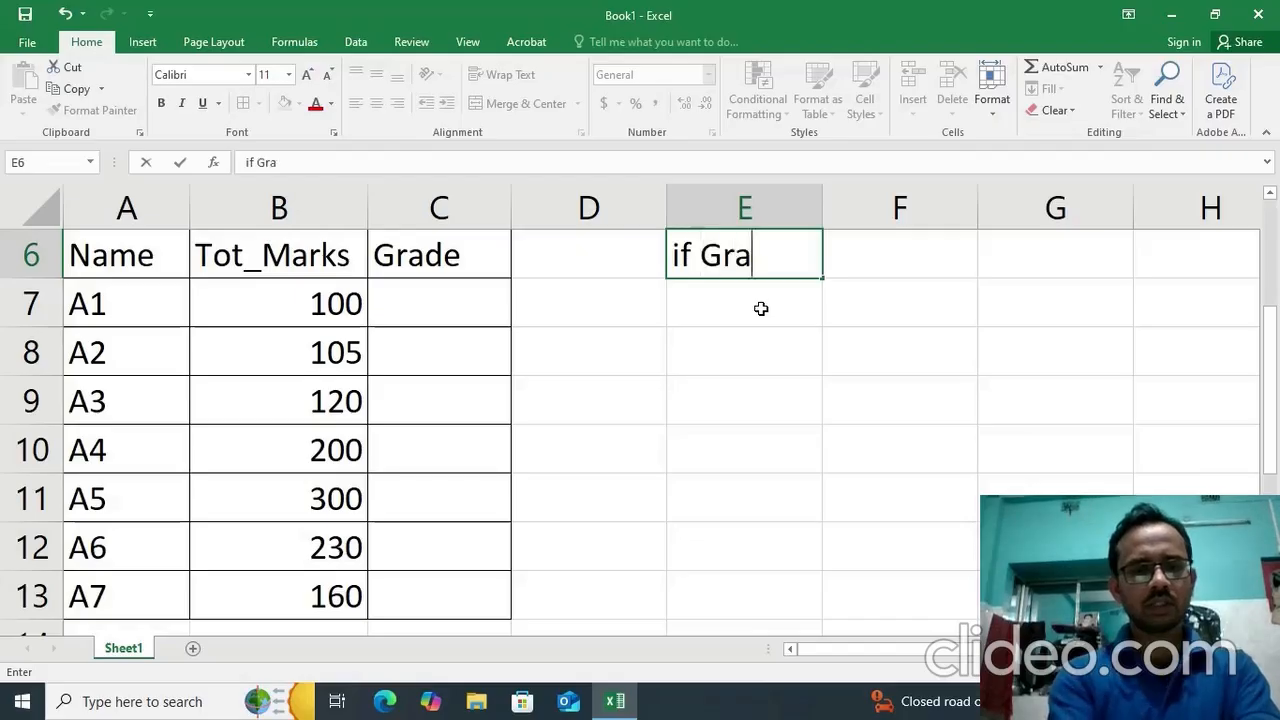
text(de >)
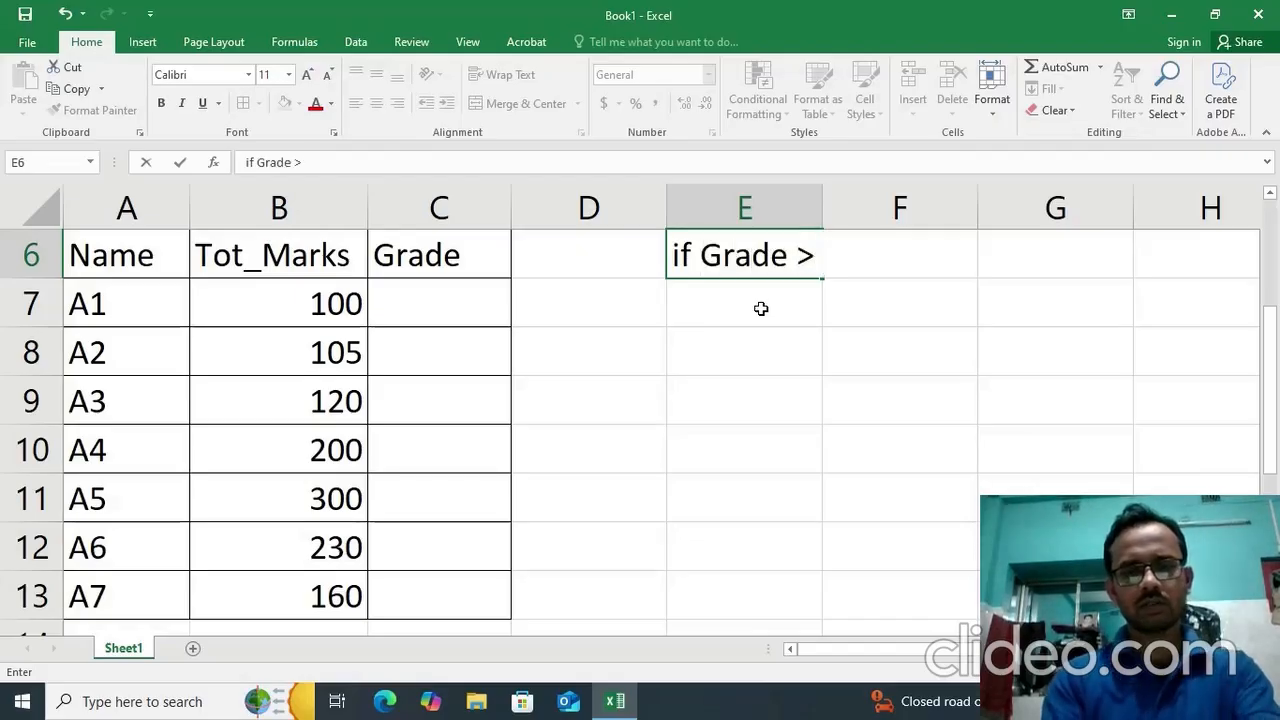
text( 200)
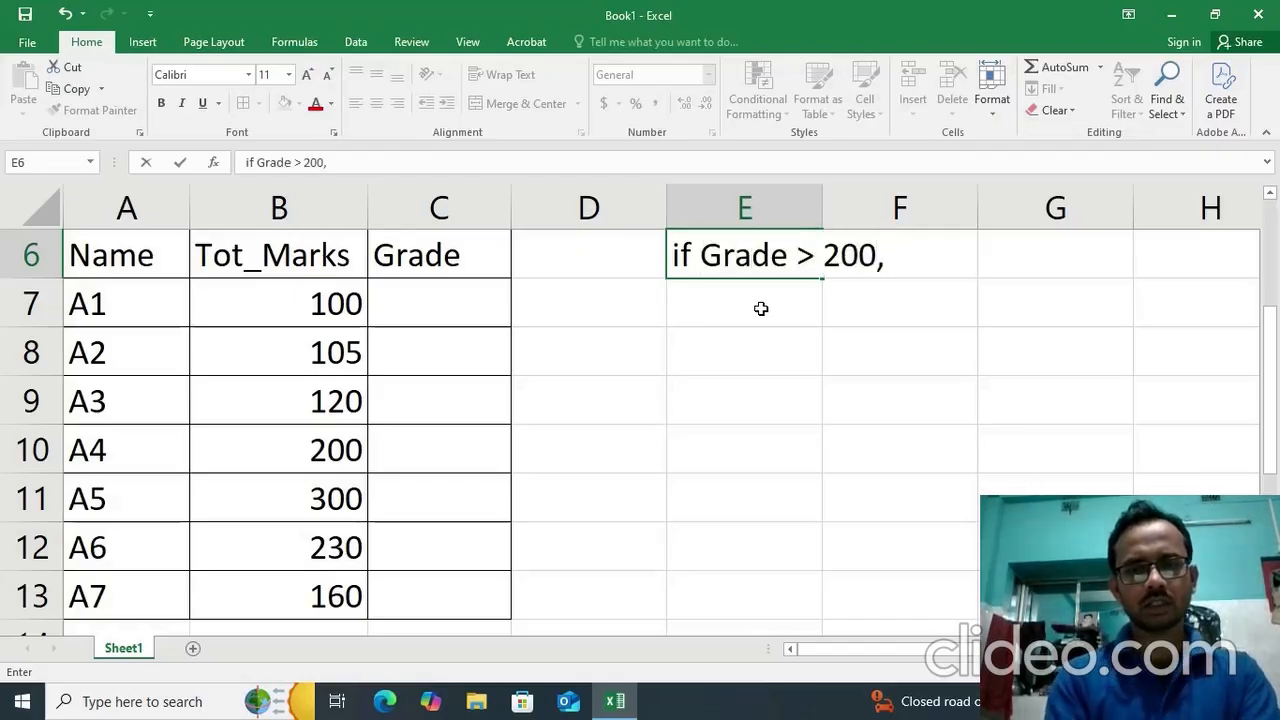
text(, "Pass)
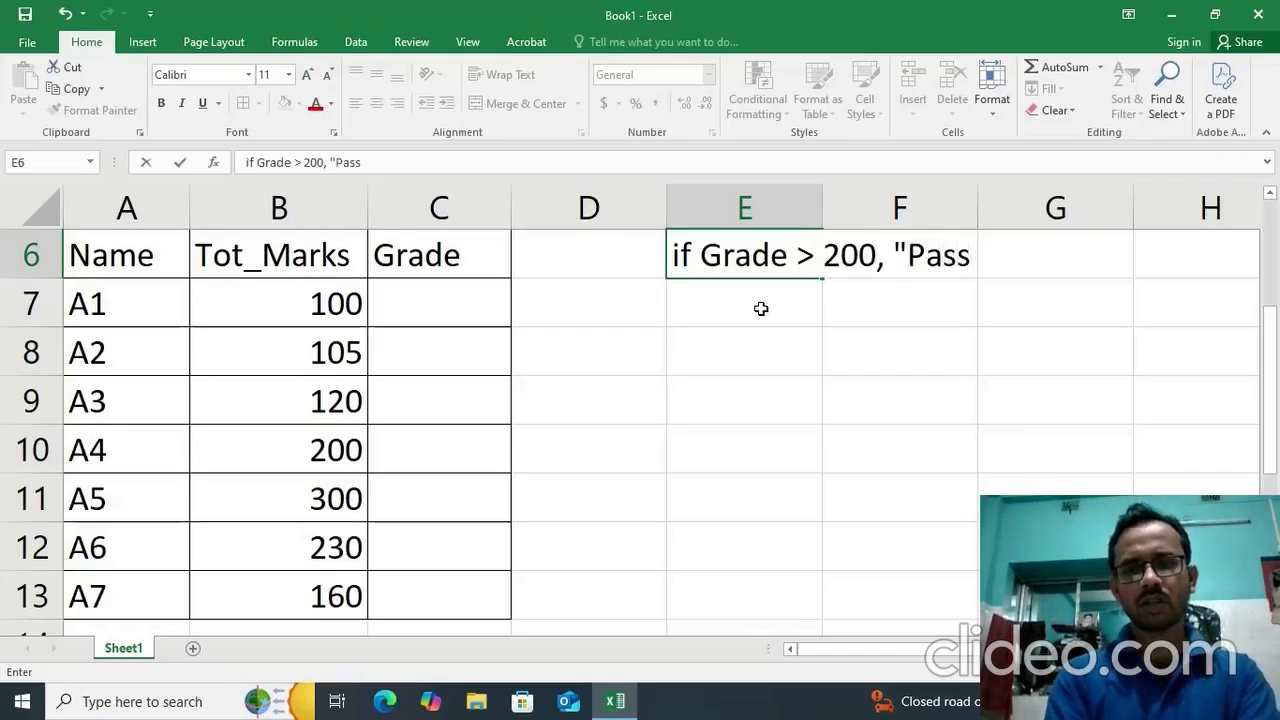
text(")
key(Return)
Enter the note Else "Fail" in cell E7, with quotation marks on both sides of Fail.
text(Els)
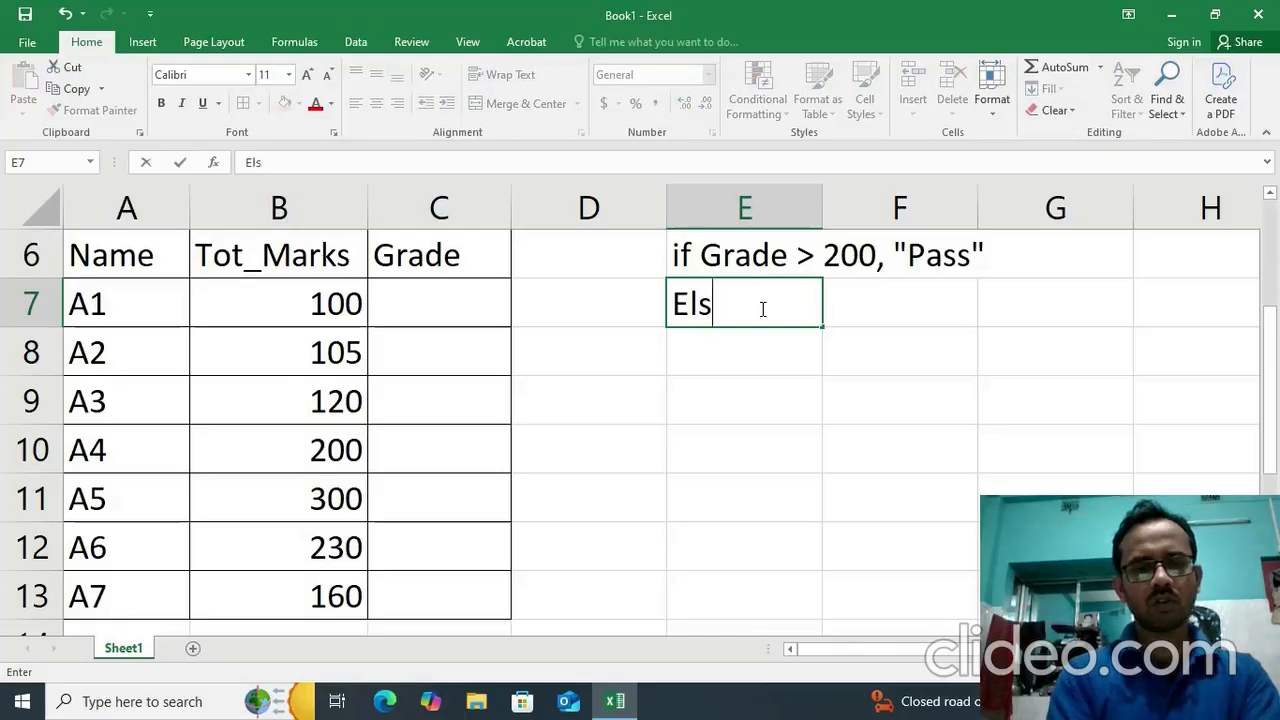
text(e Fa)
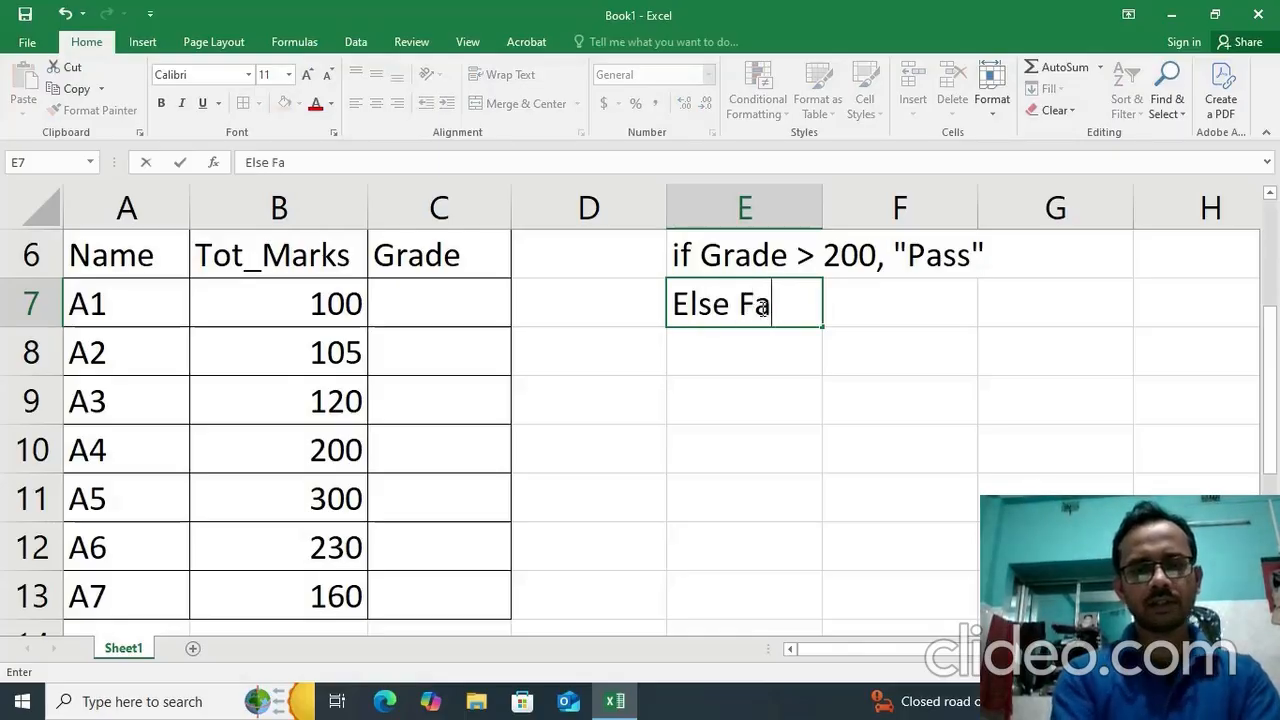
text(il")
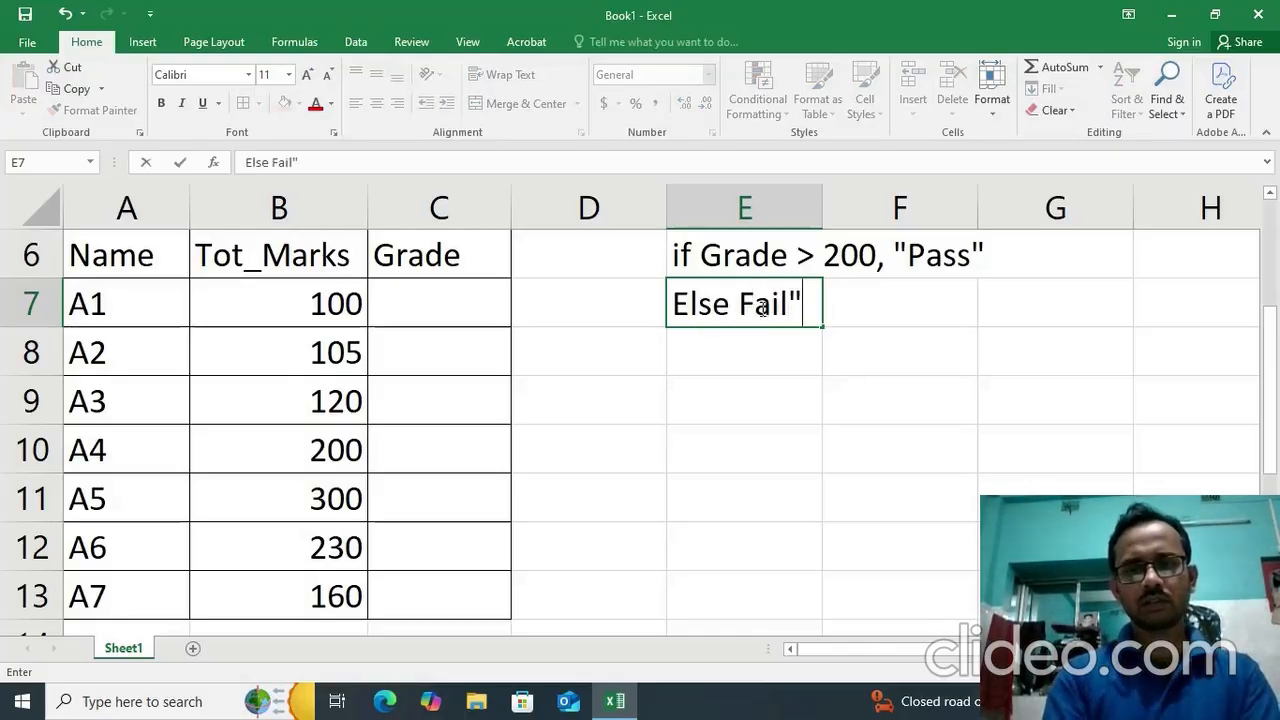
click(741, 300)
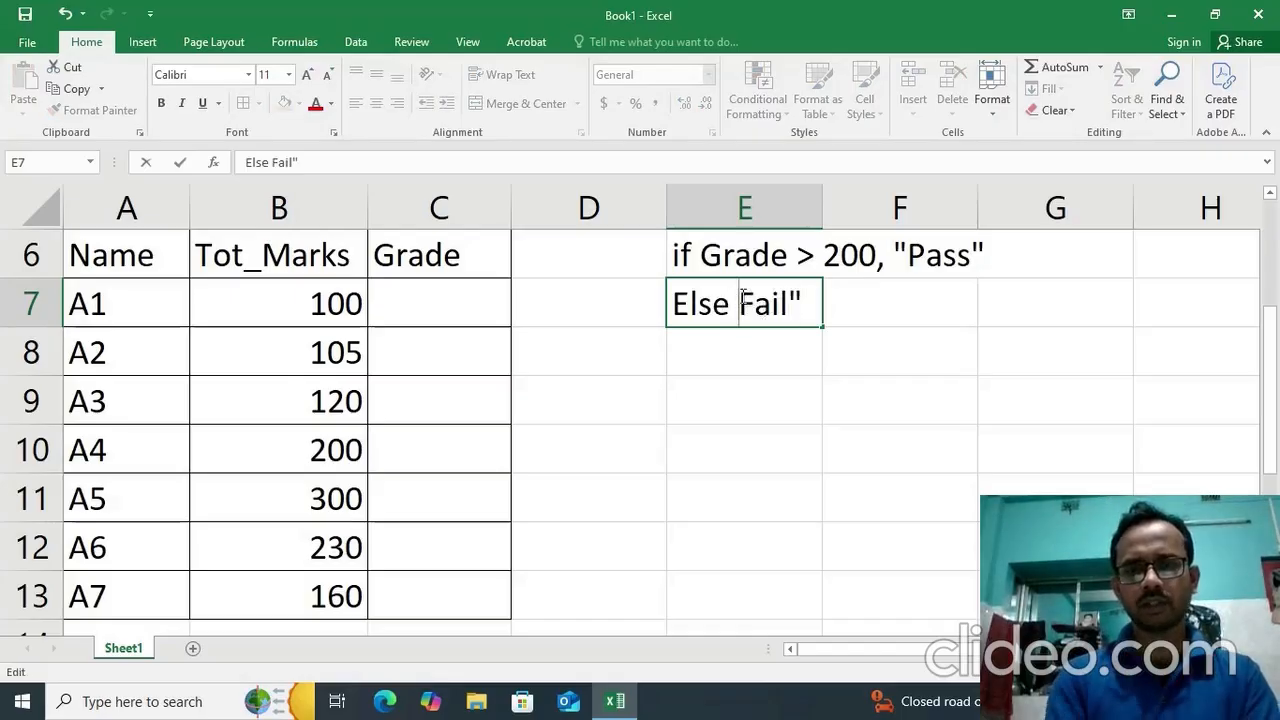
text(")
click(716, 397)
Move the two condition notes from cells E6:E7 down to E9:E10.
click(396, 290)
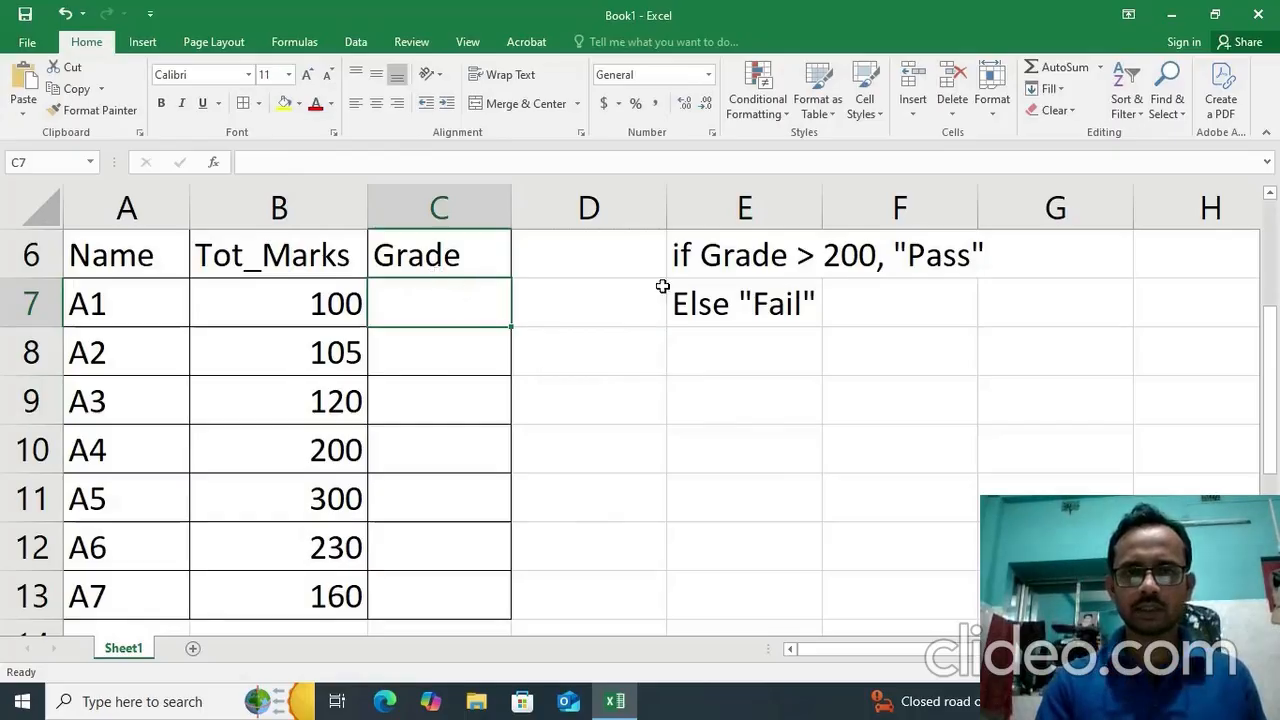
click(706, 272)
drag(706, 272, 736, 450)
Begin an IF formula in grade cell C7 with the logical test B7>200.
click(449, 314)
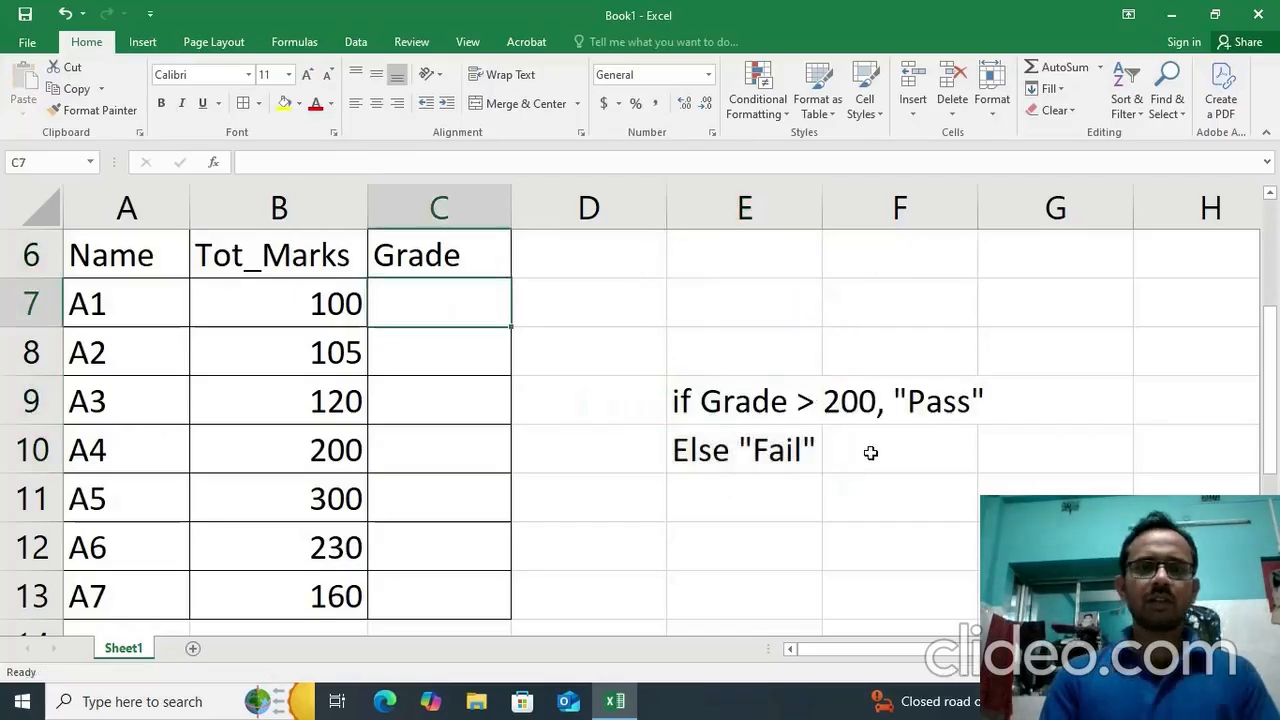
text(=if)
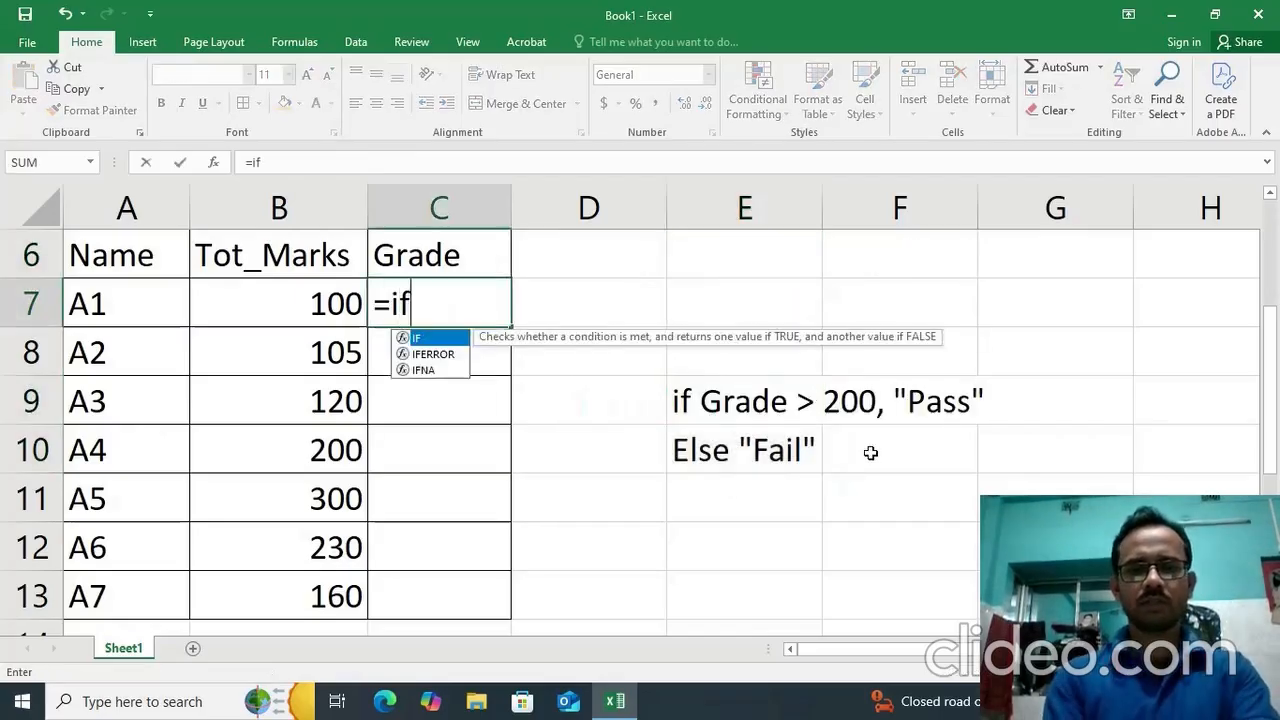
text(()
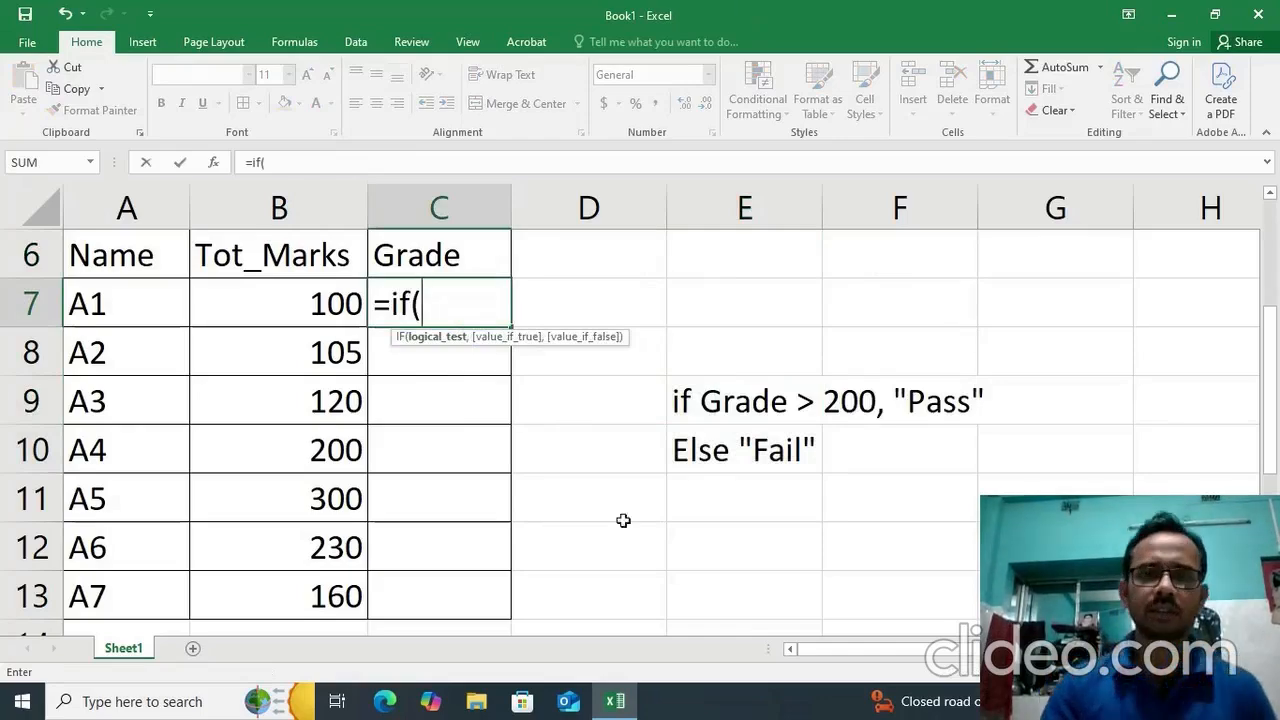
scroll(600, 450, up, 2)
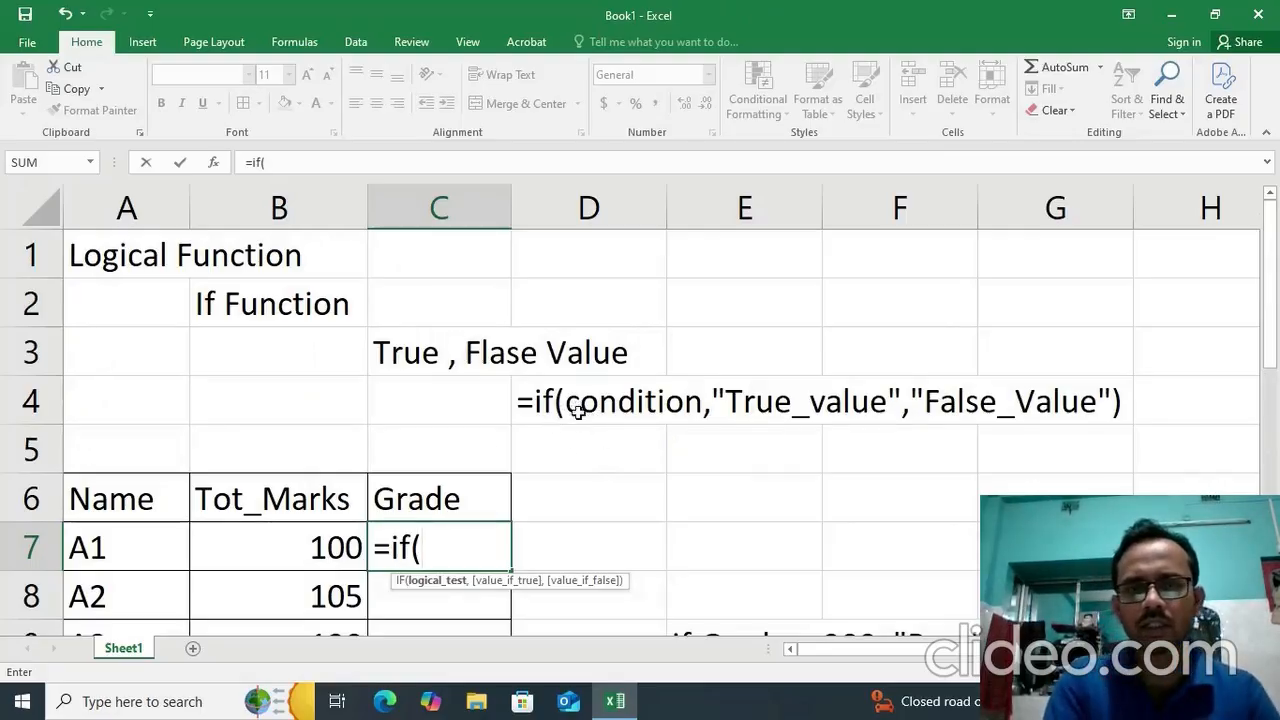
drag(1276, 325, 1276, 345)
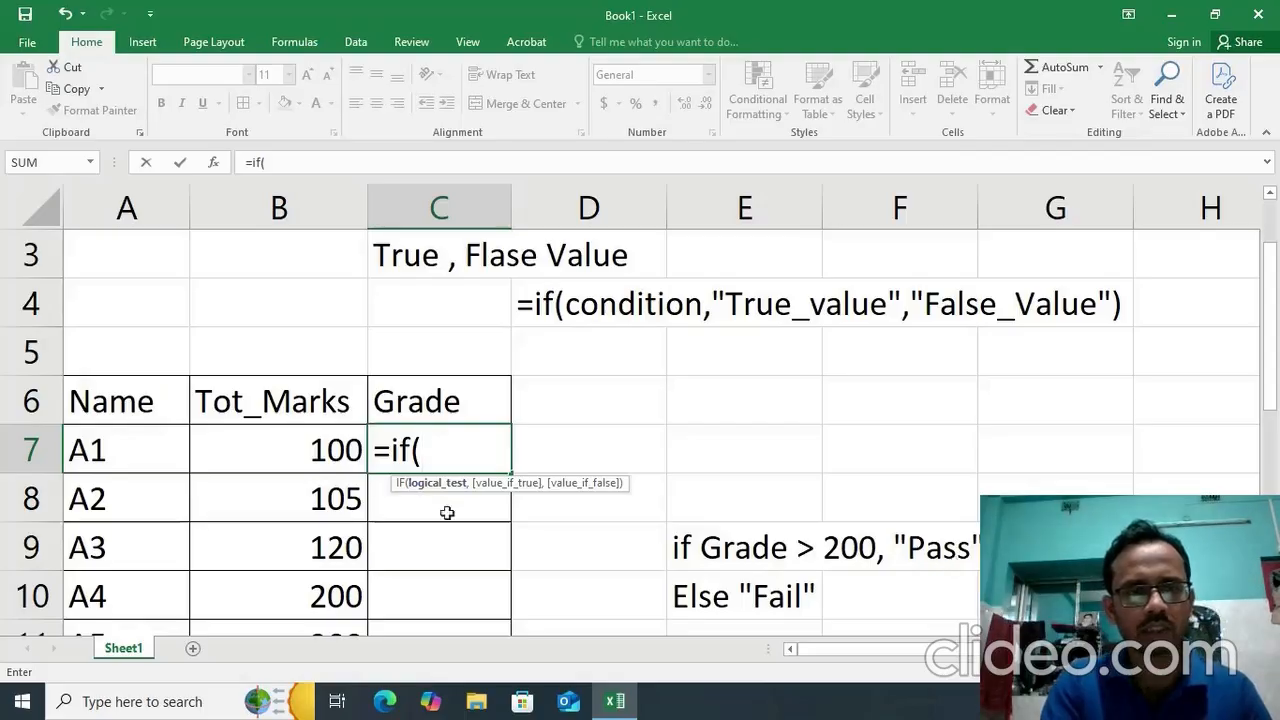
click(336, 452)
text(>200)
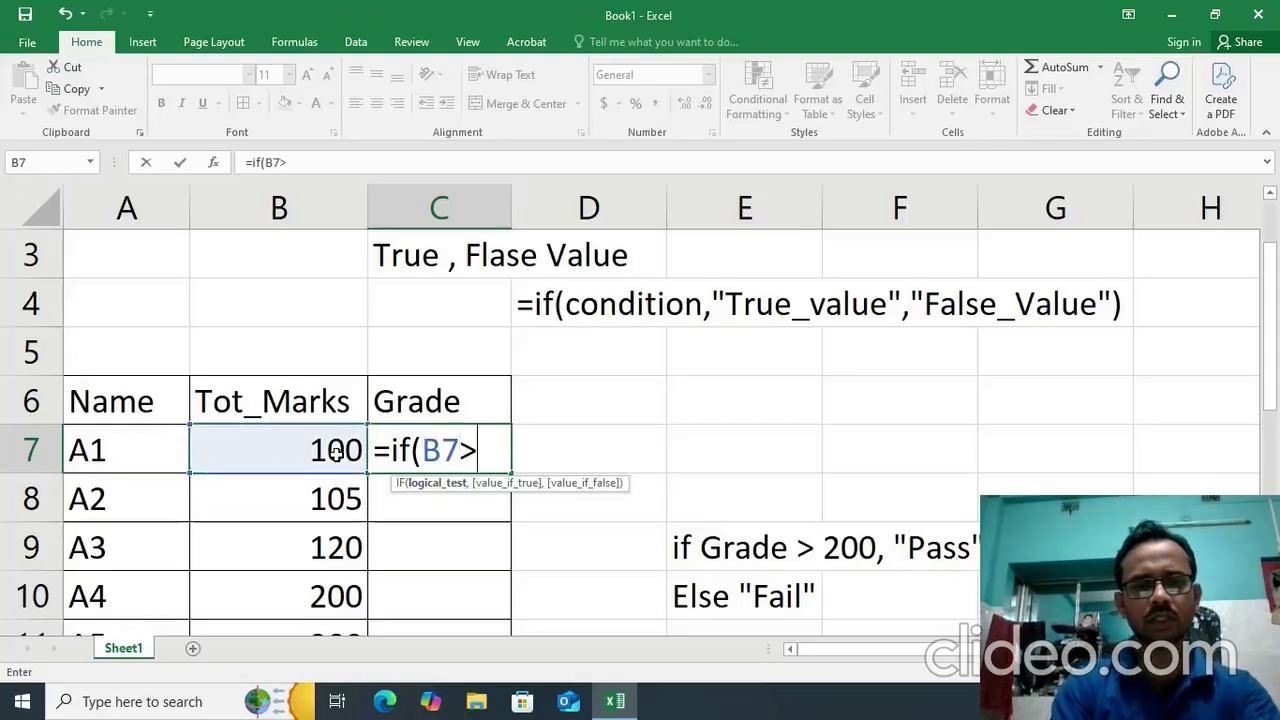
text(,)
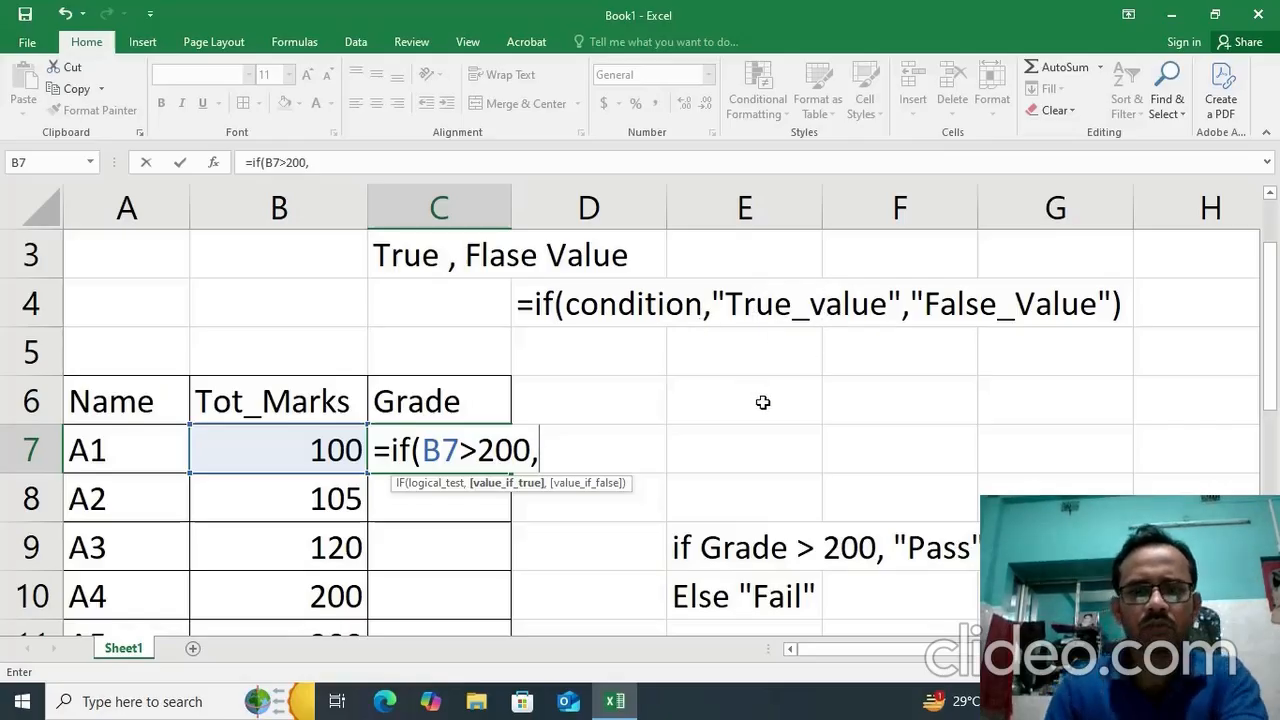
Complete the IF formula in C7 with "Pass" as the true value and "Fail" as the false value.
text("P)
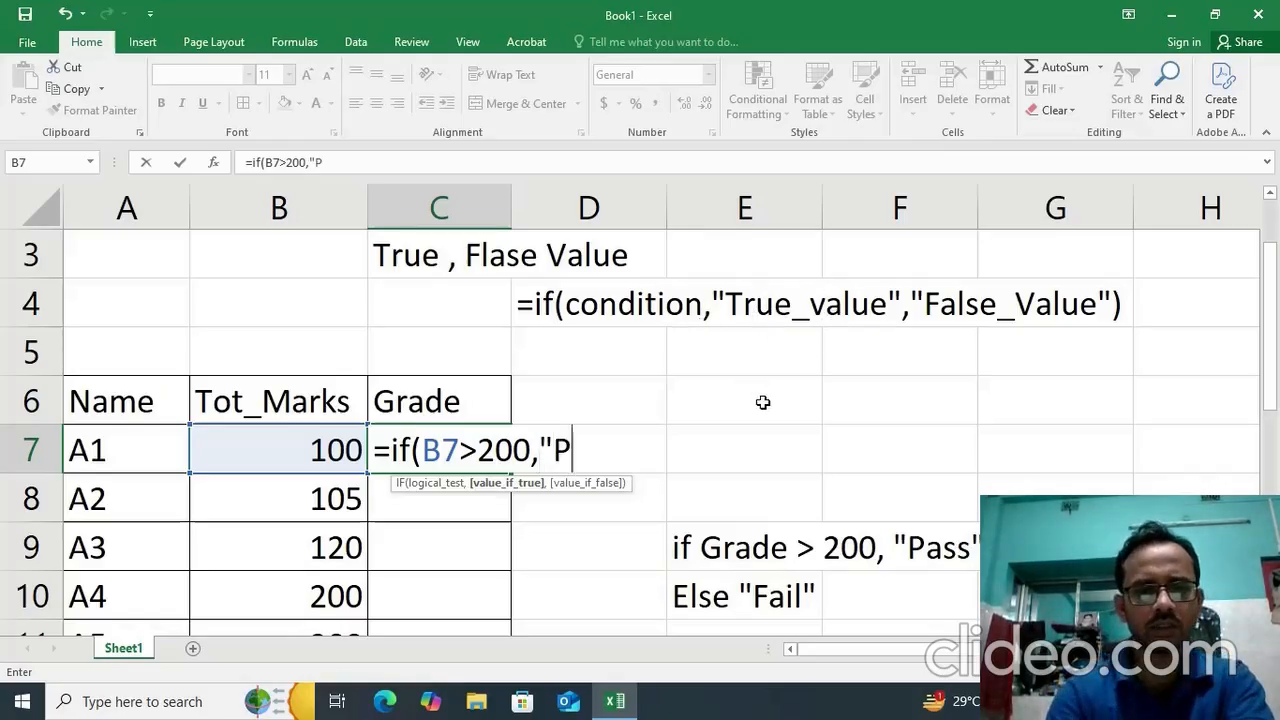
text(ass")
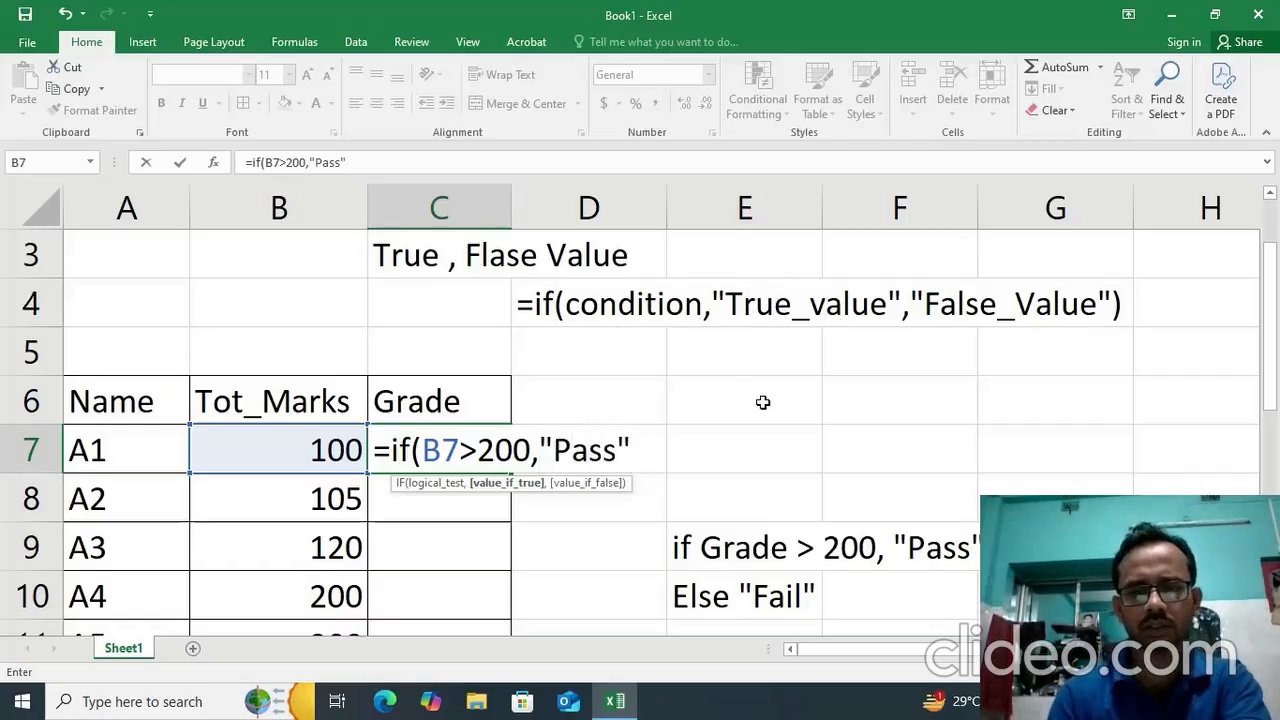
text(,)
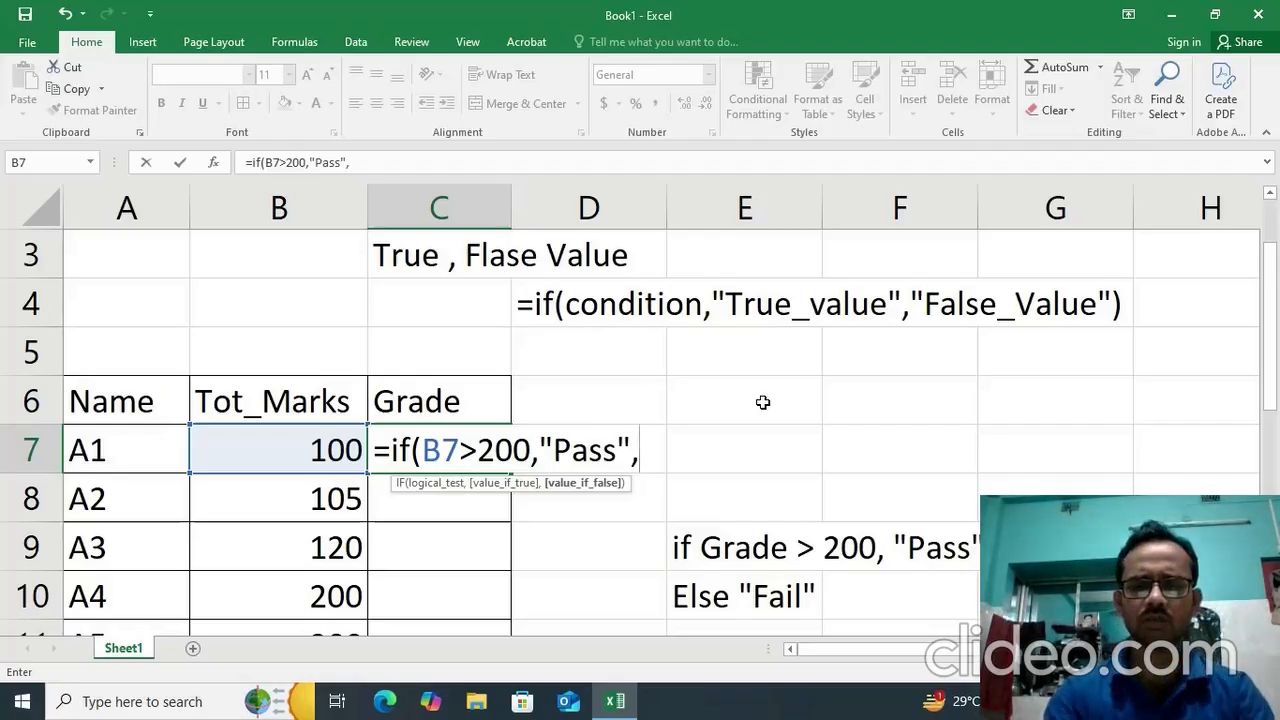
text(")
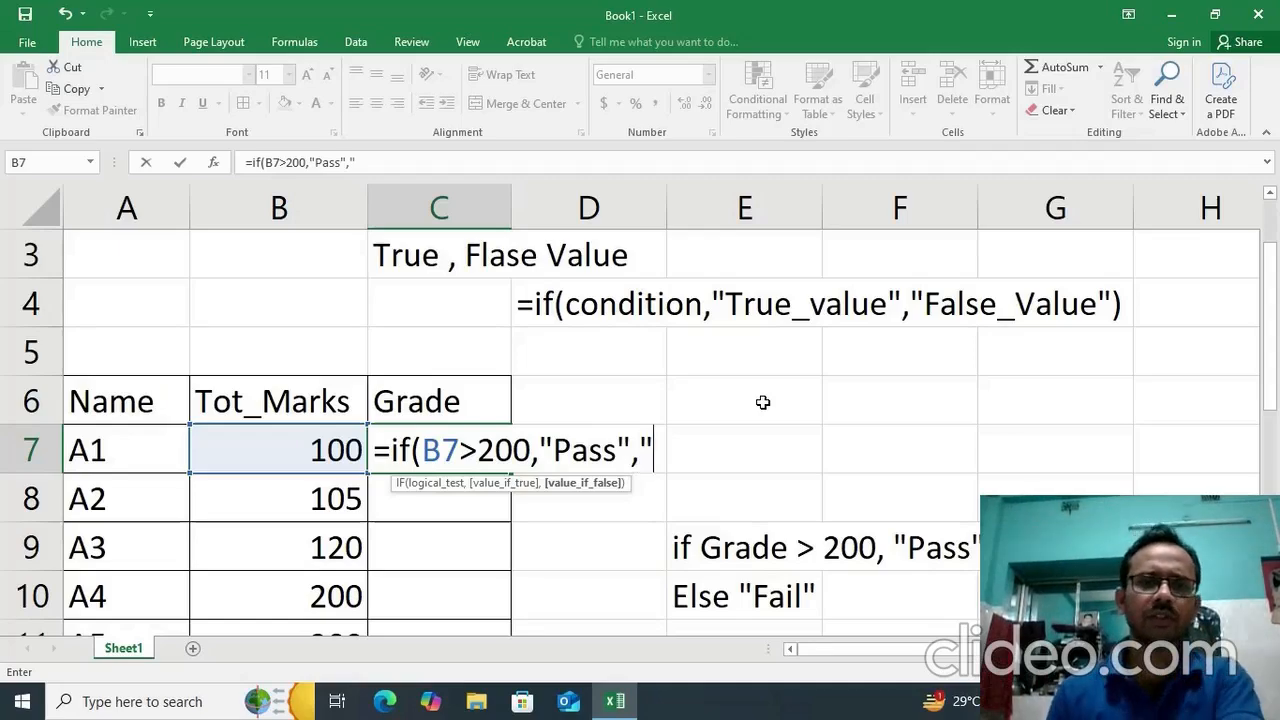
text(F)
key(BackSpace)
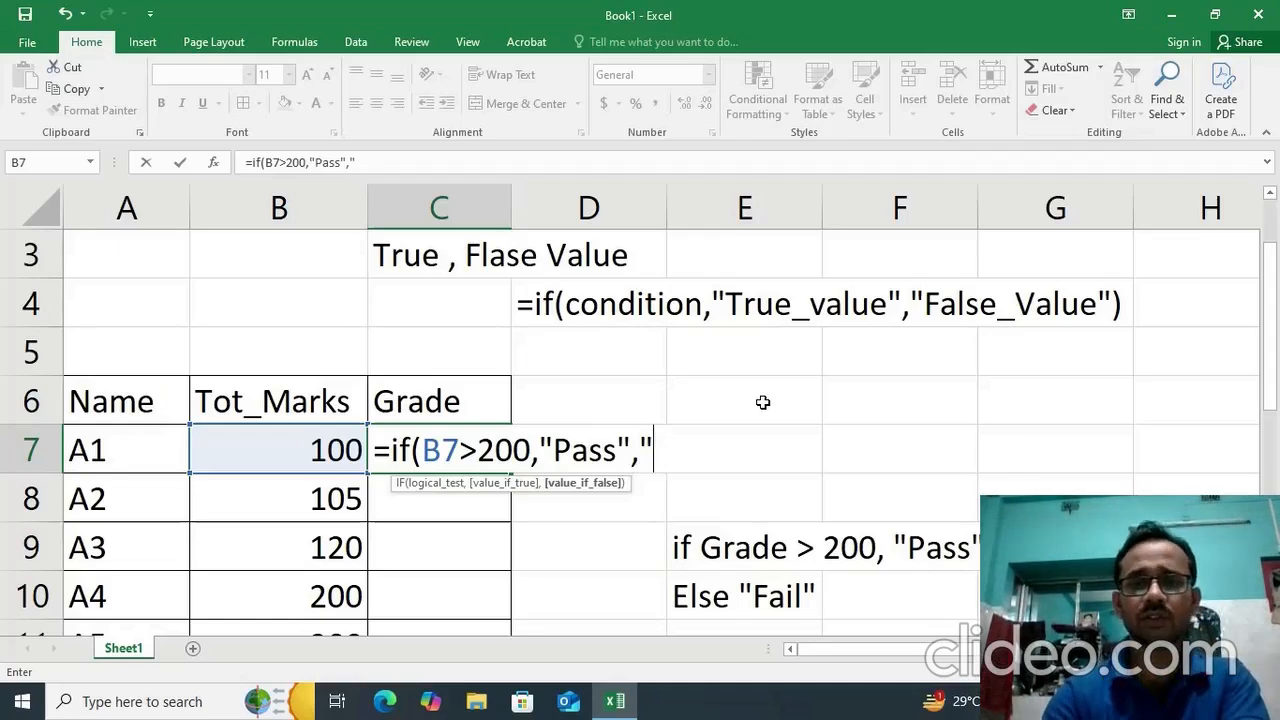
text(Fail)
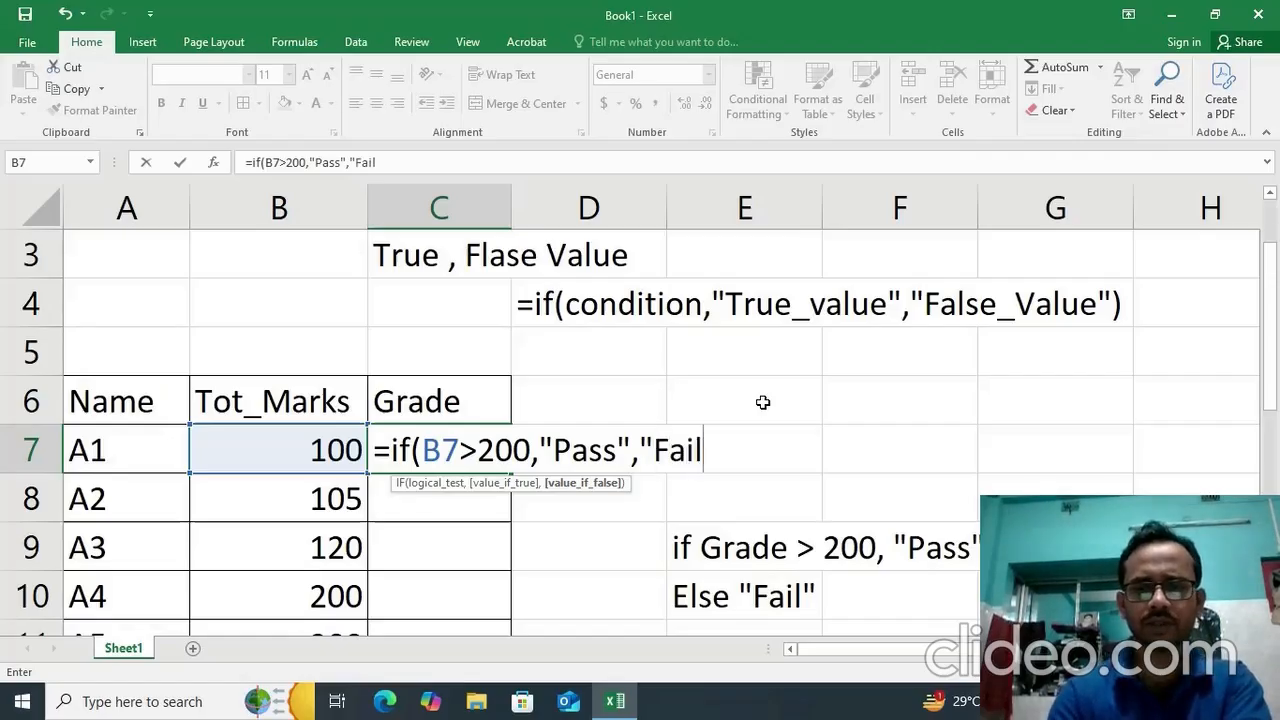
text("))
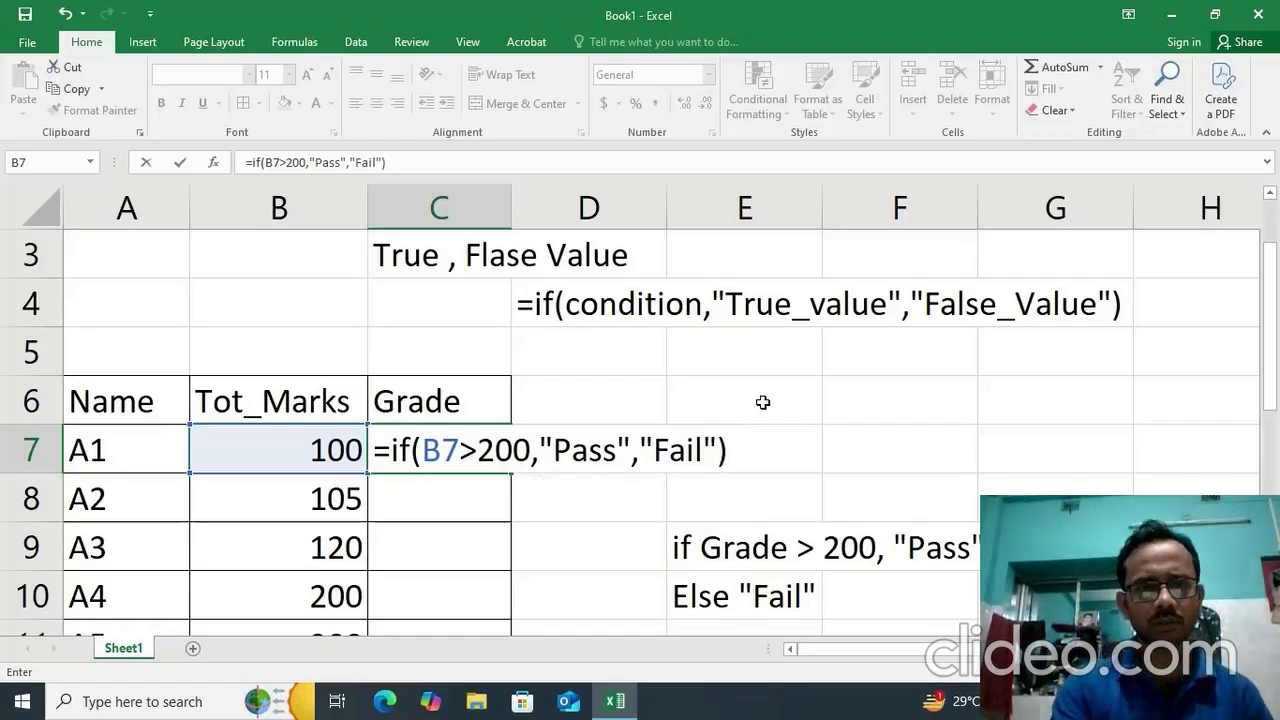
key(Return)
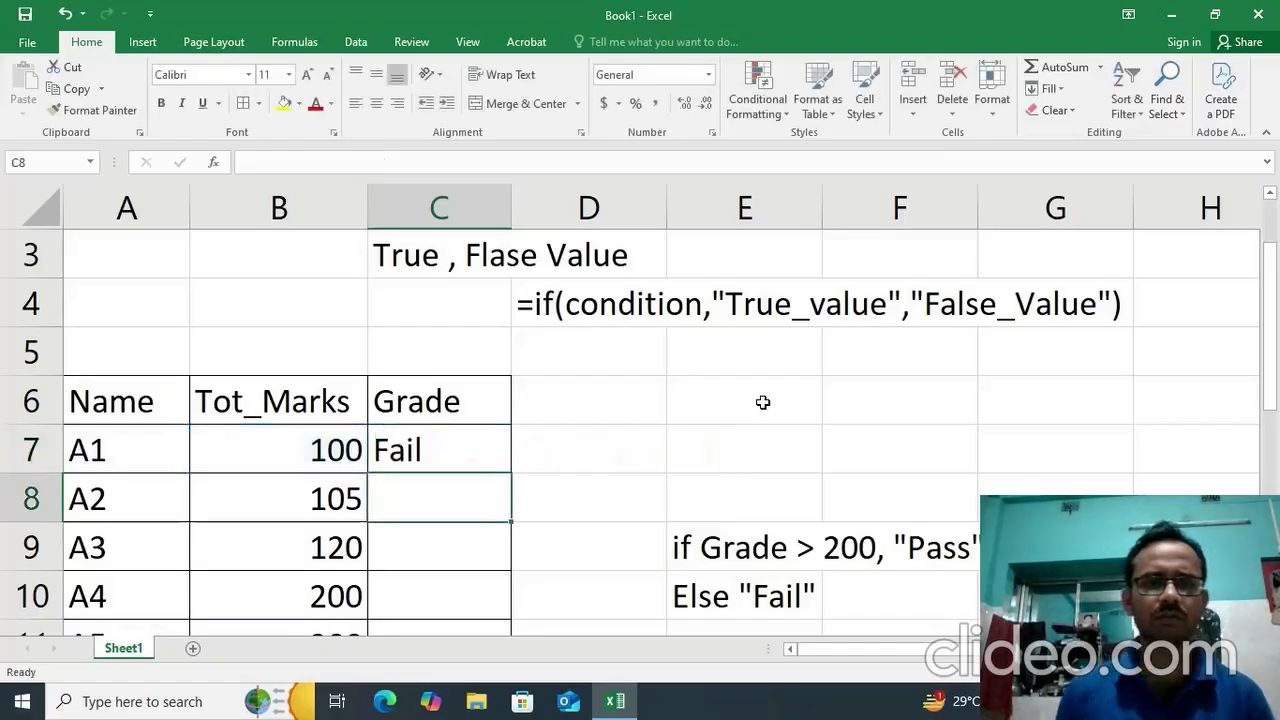
Fill the IF formula from C7 down the Grade column to C13.
click(428, 429)
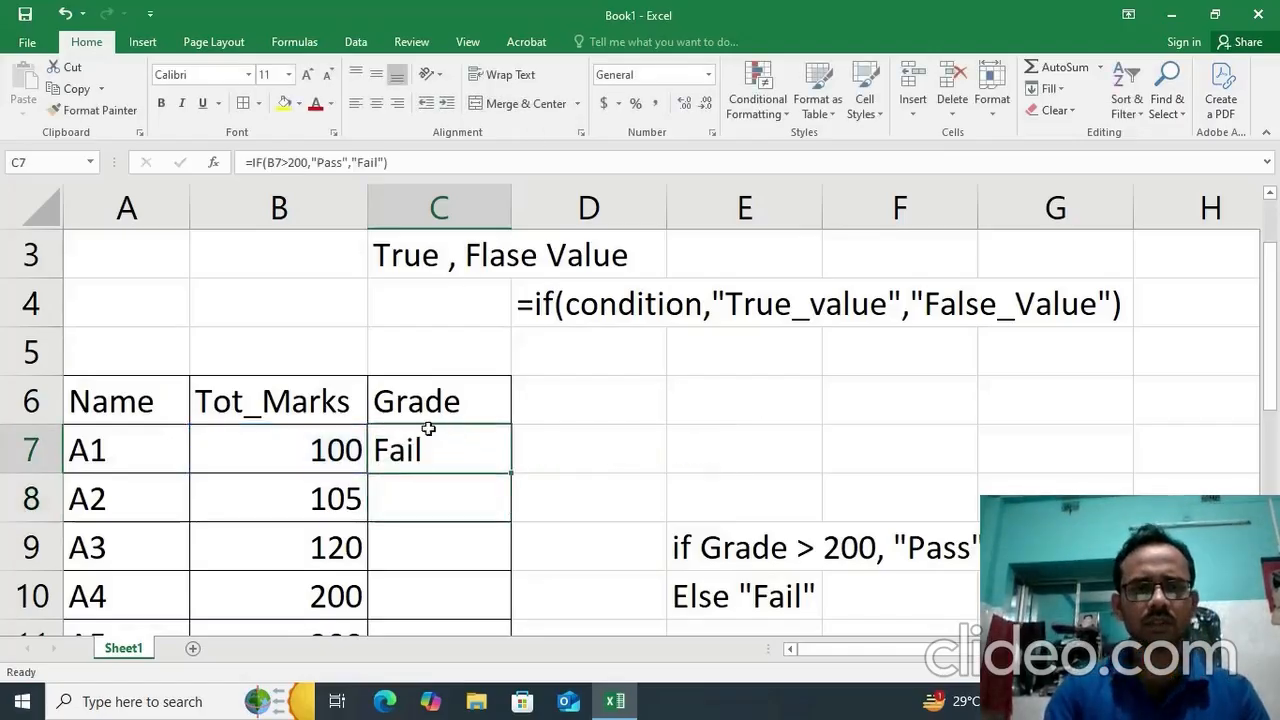
double_click(511, 472)
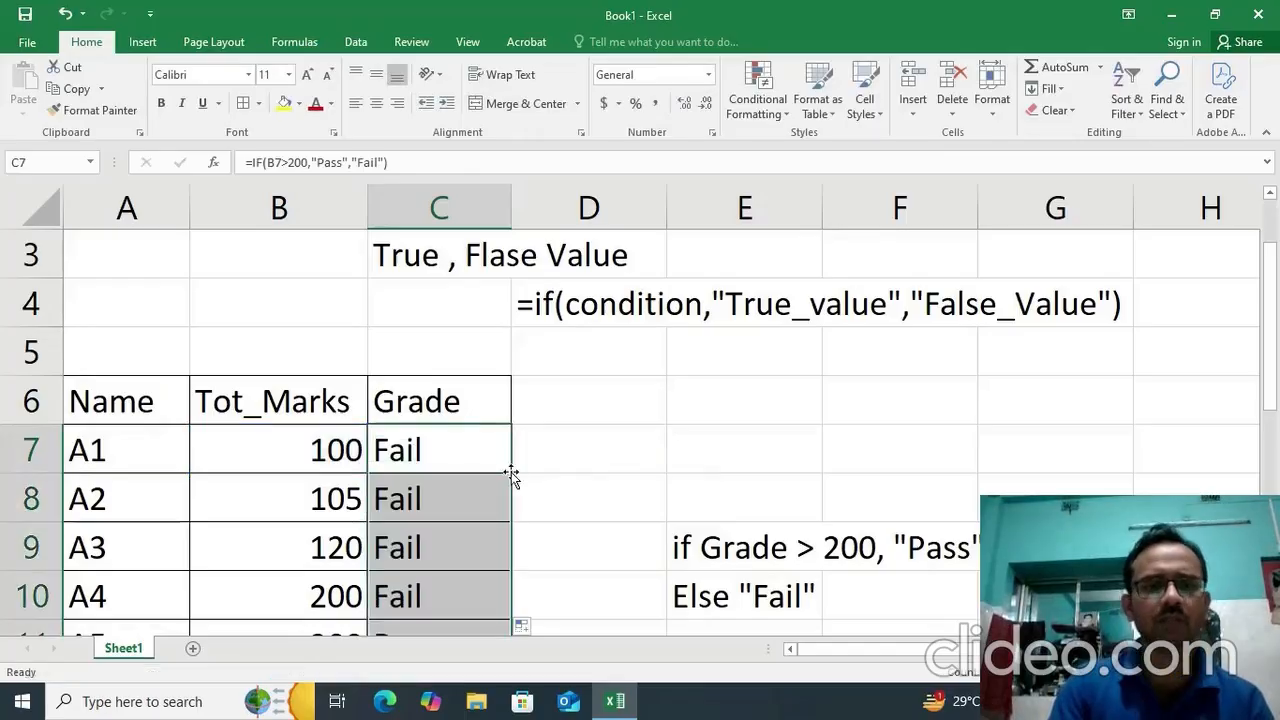
scroll(500, 468, down, 1)
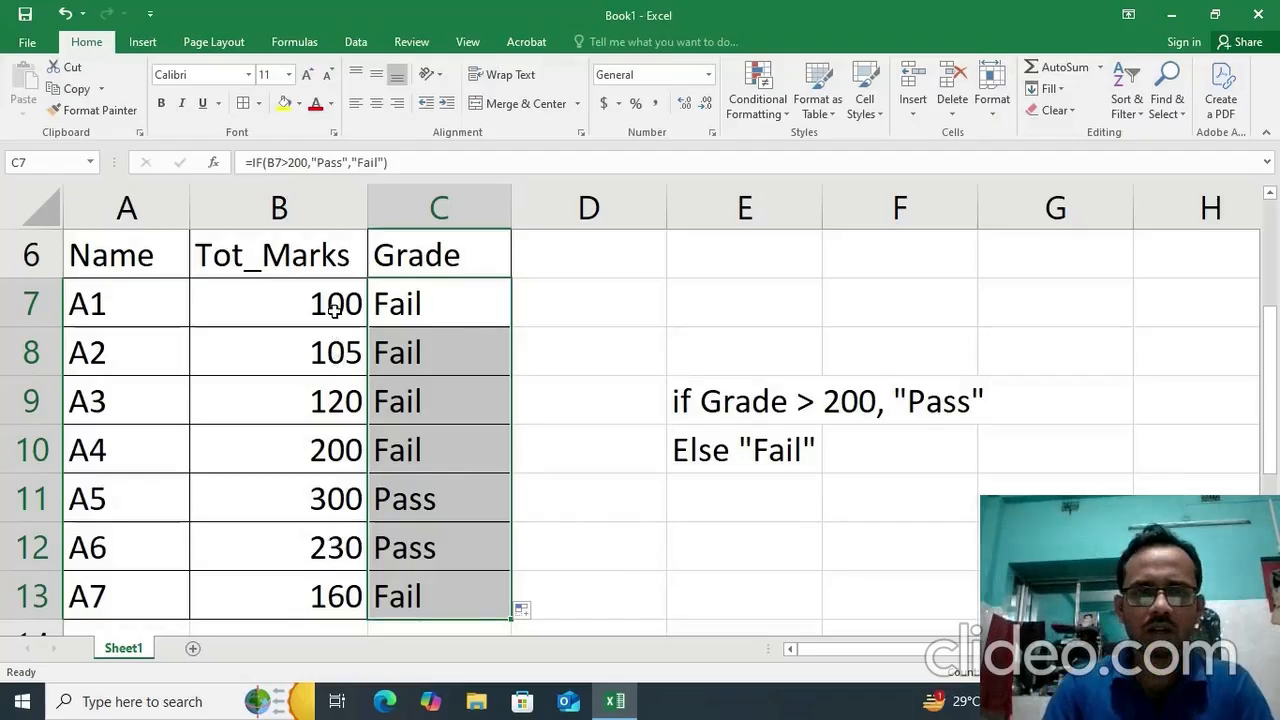
Compare the total marks and grades of A1, A5 and A6 with the over-200 condition note.
drag(335, 310, 340, 305)
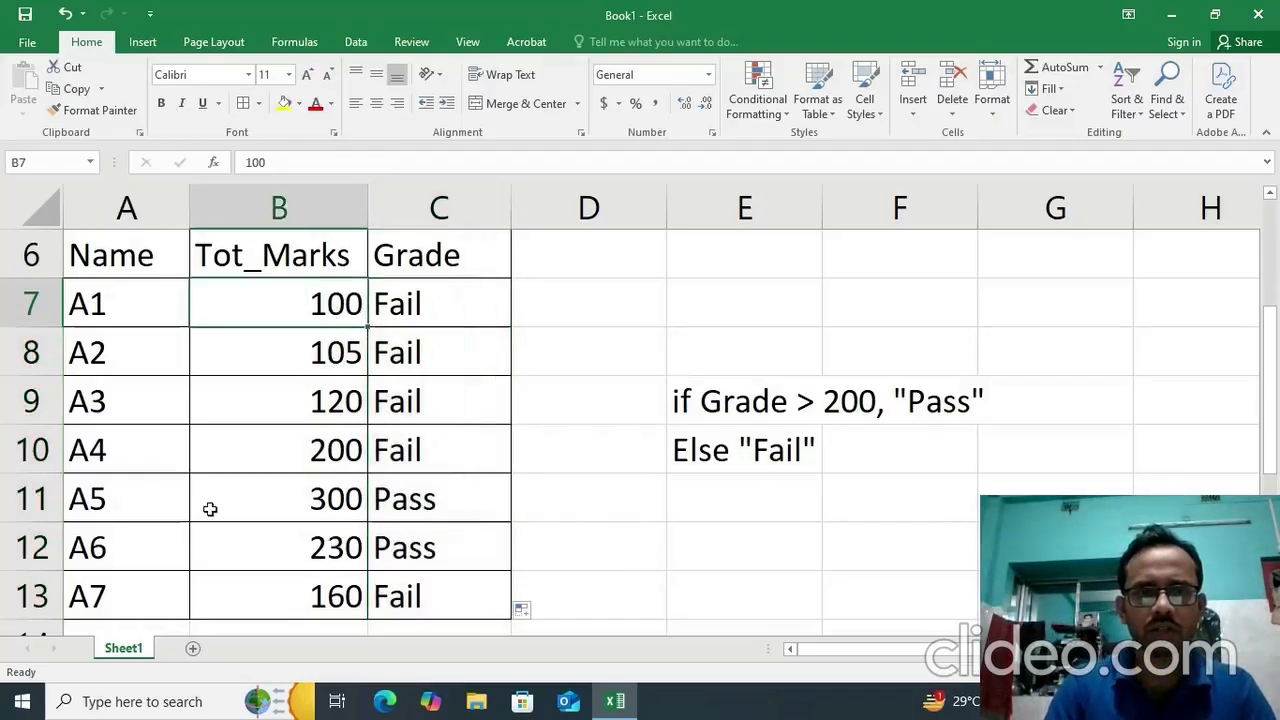
click(326, 498)
drag(126, 495, 243, 537)
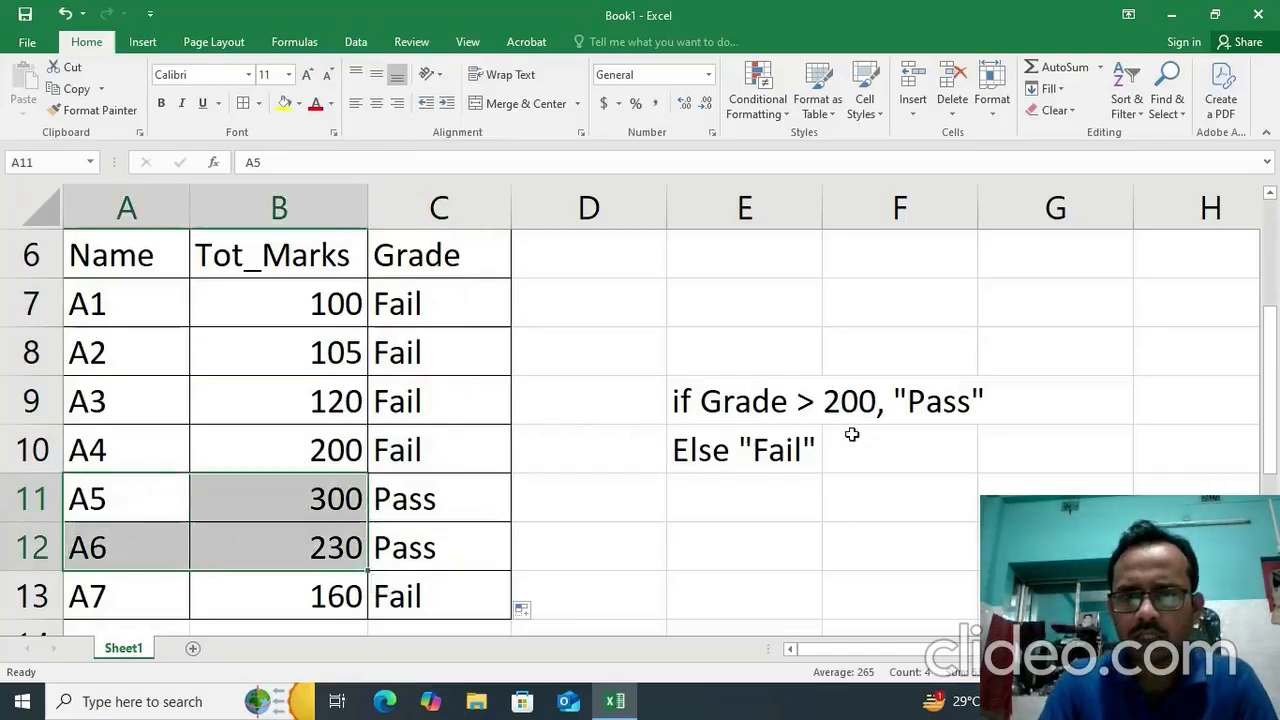
click(265, 506)
click(386, 504)
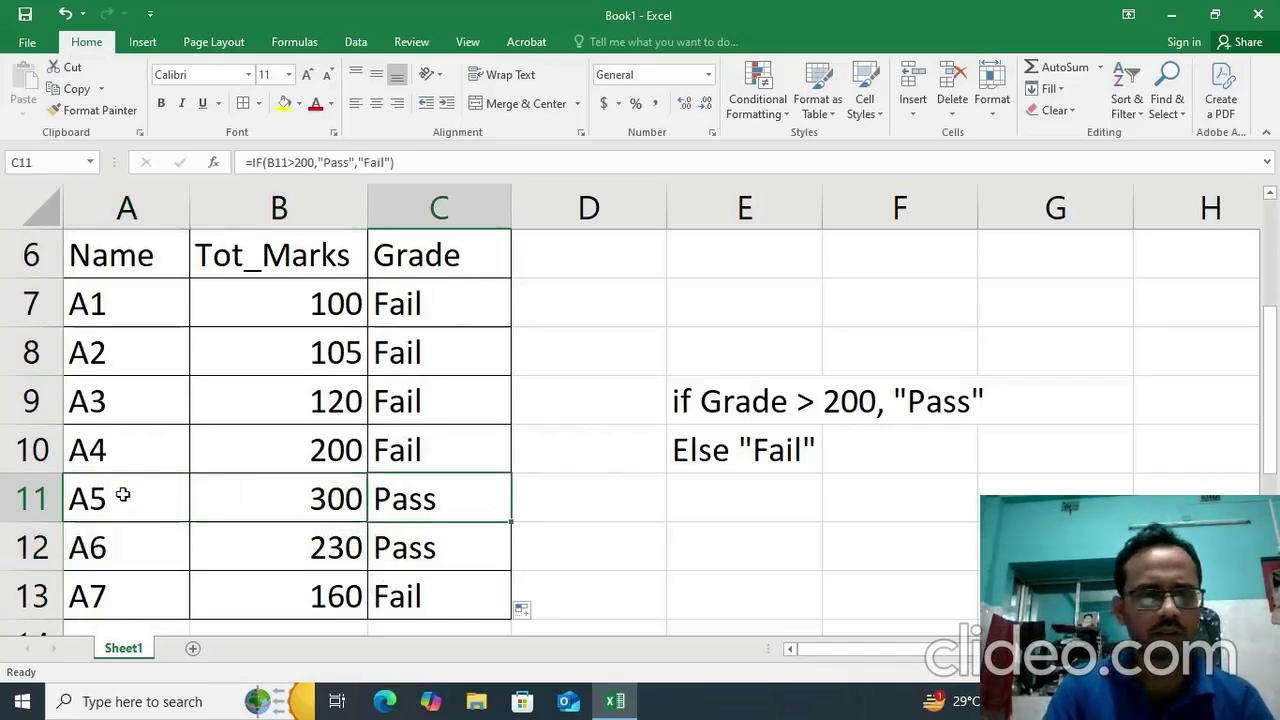
drag(128, 496, 423, 534)
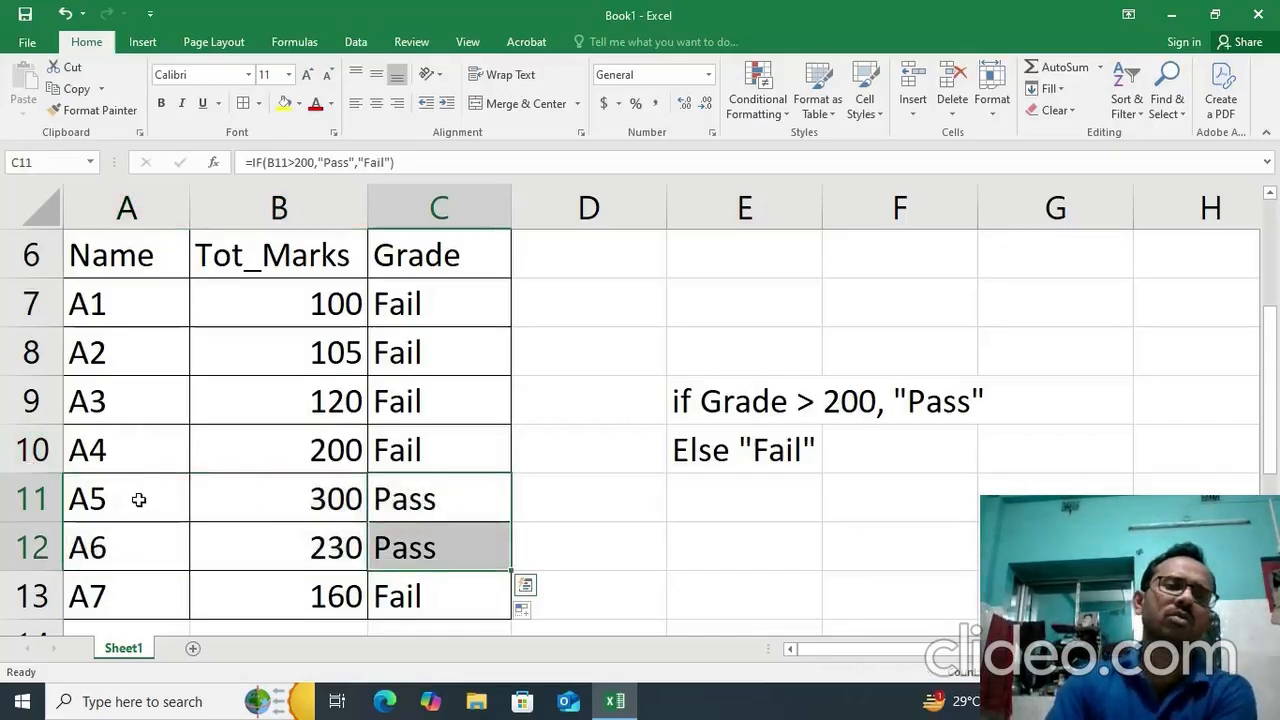
drag(137, 500, 391, 536)
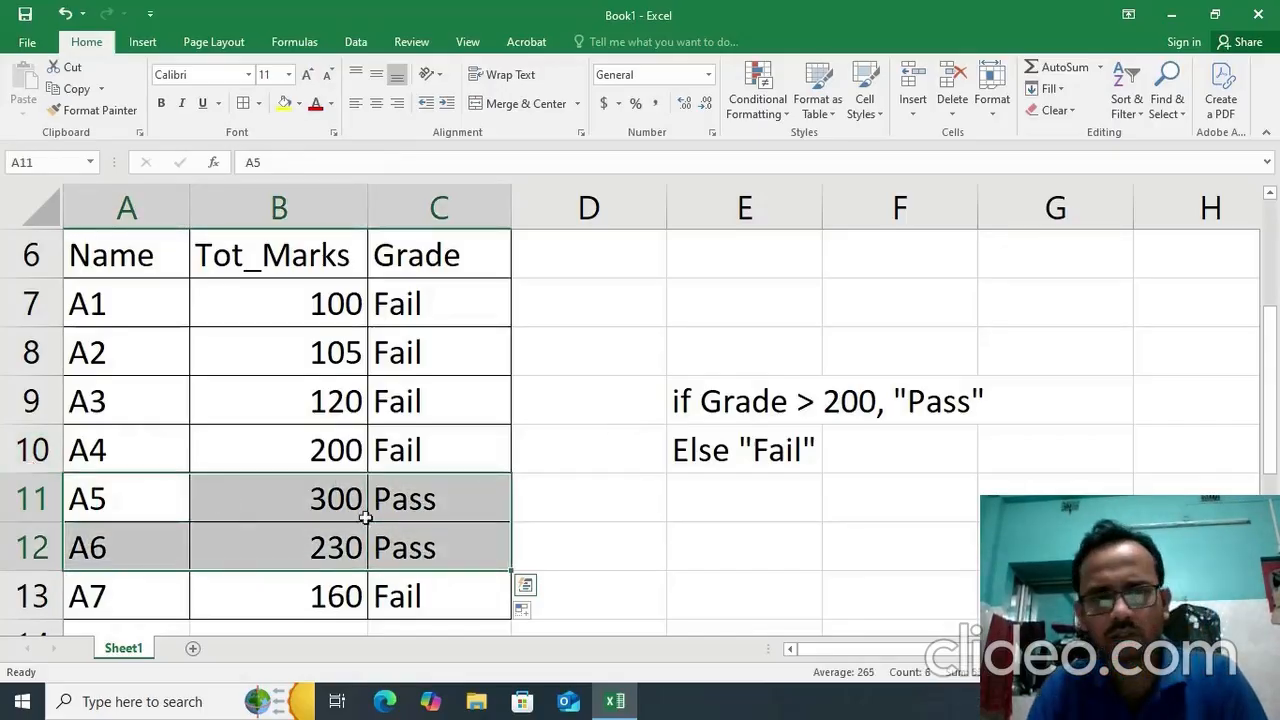
Examine the IF formula in cell C7 and the general IF syntax note in row 4.
double_click(427, 300)
click(790, 318)
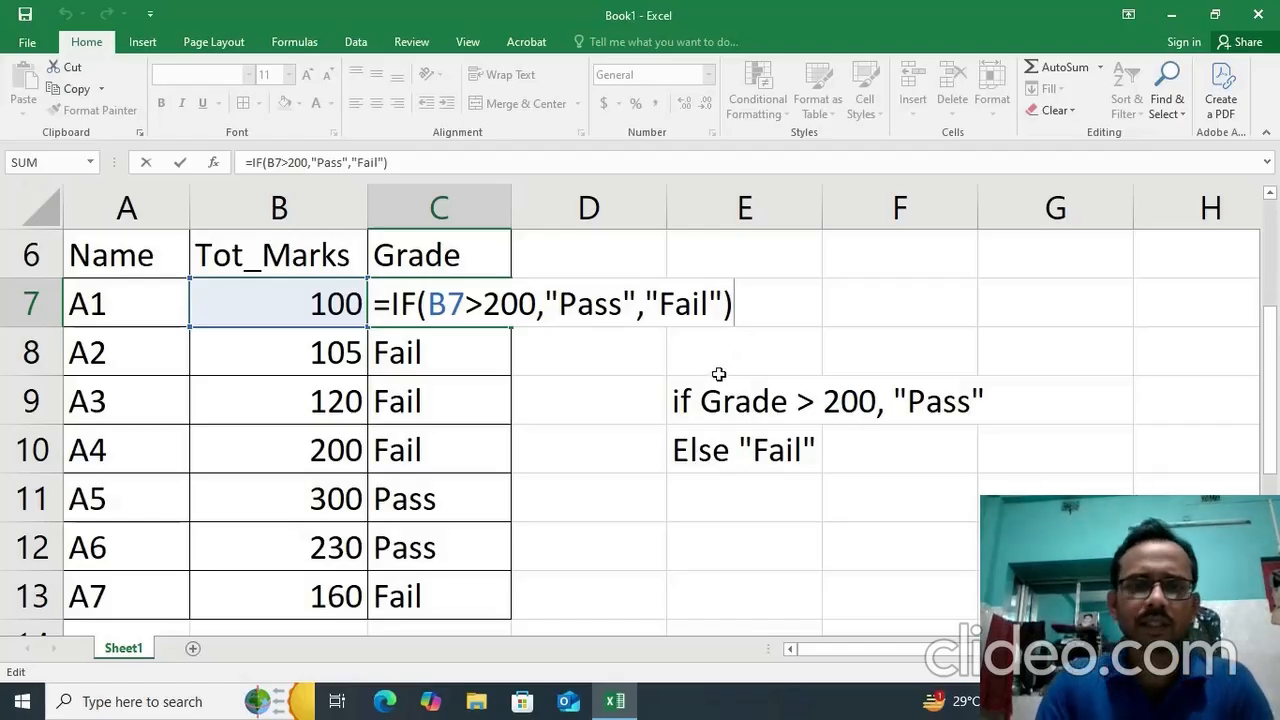
key(Return)
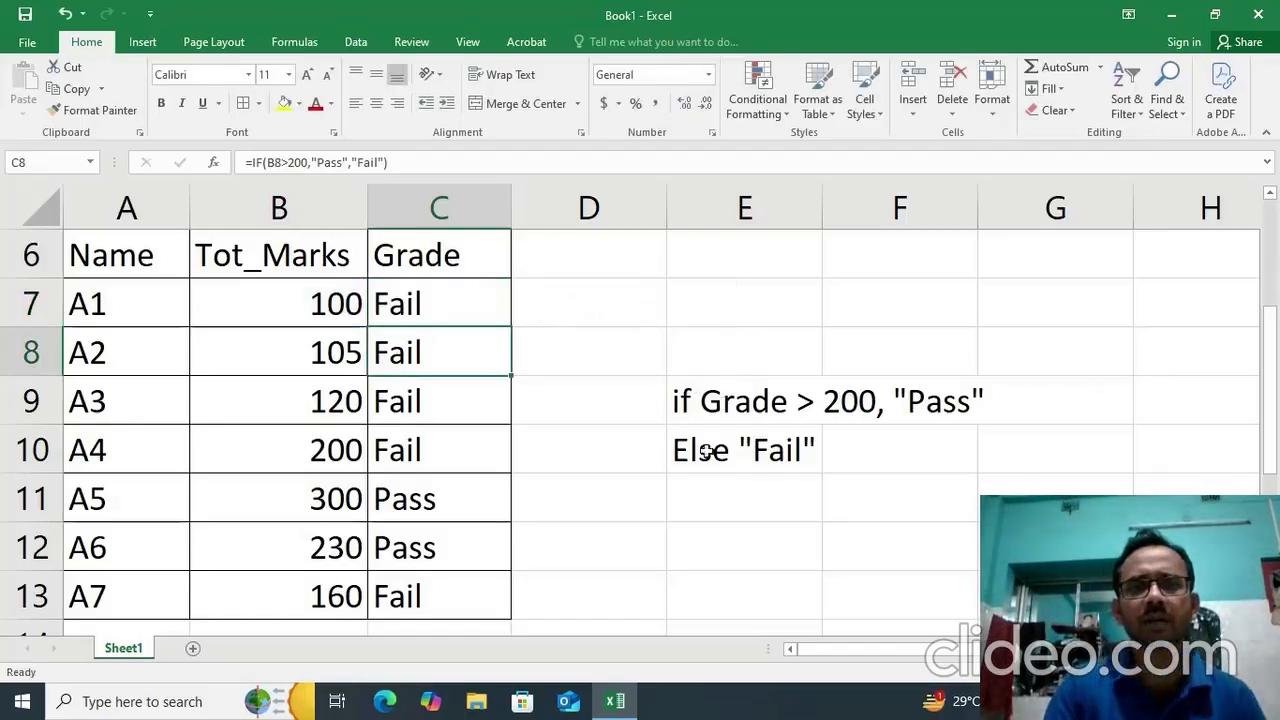
scroll(706, 451, up, 1)
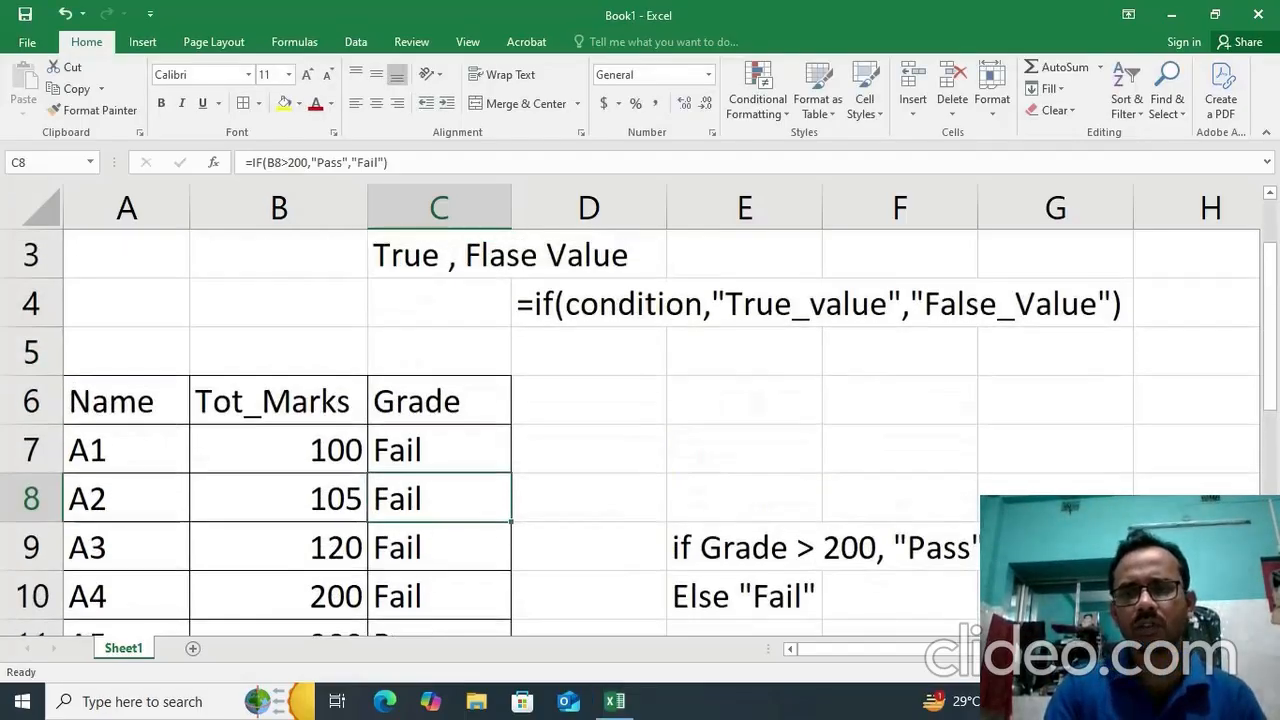